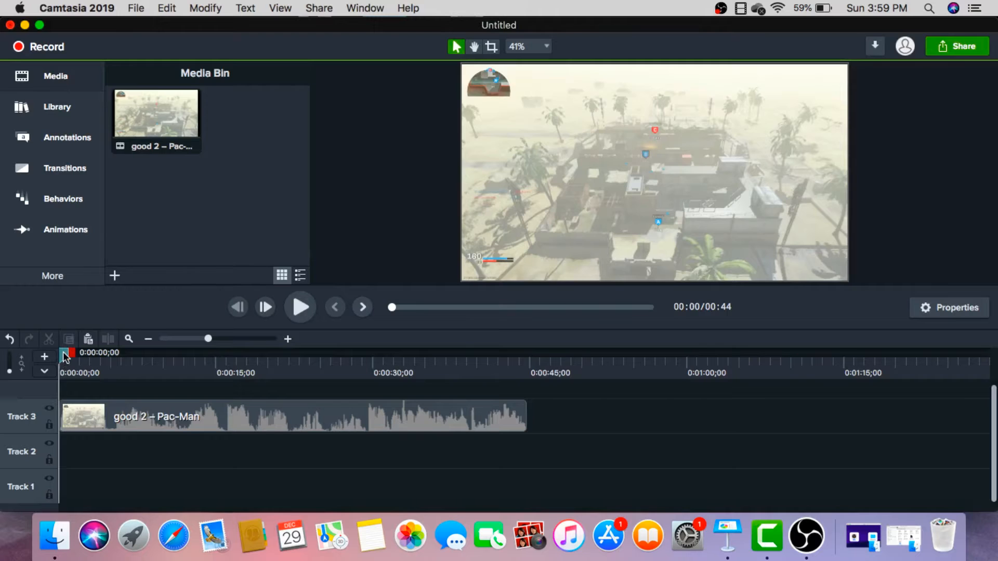
Step: Split the "good 2 – Pac-Man" clip on Track 3 at 0:00:12;22
drag(65, 356, 193, 410)
click(187, 423)
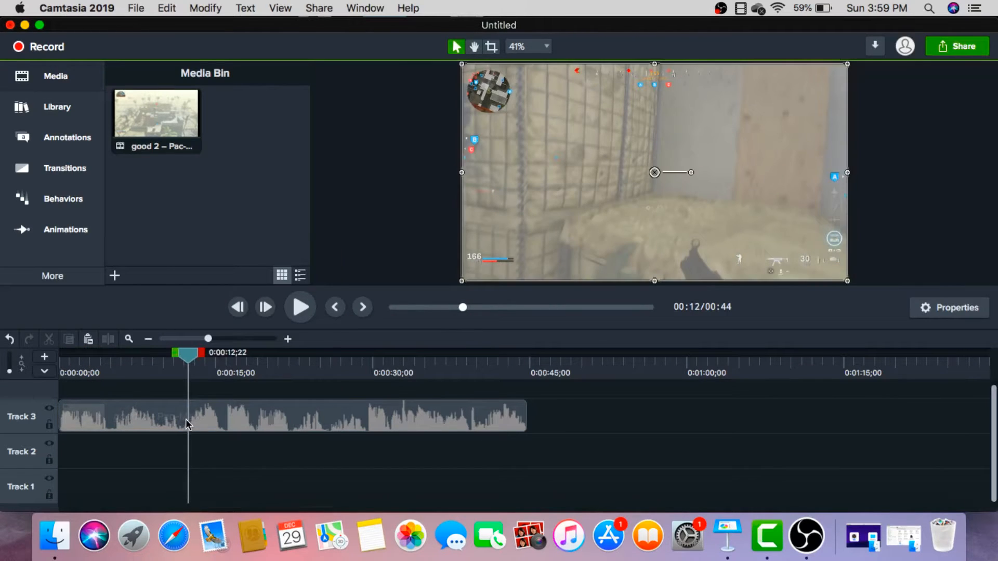
right_click(187, 423)
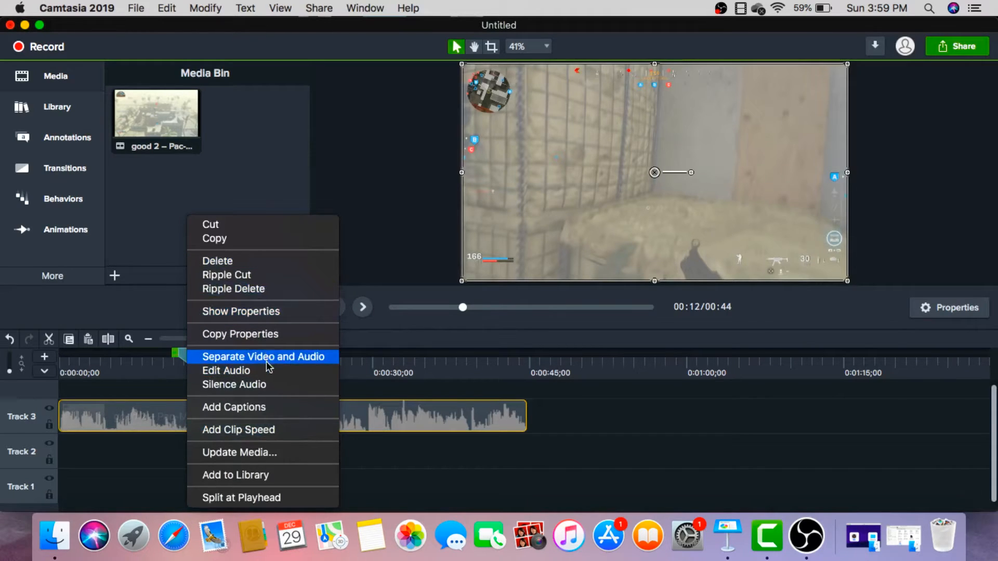
click(249, 497)
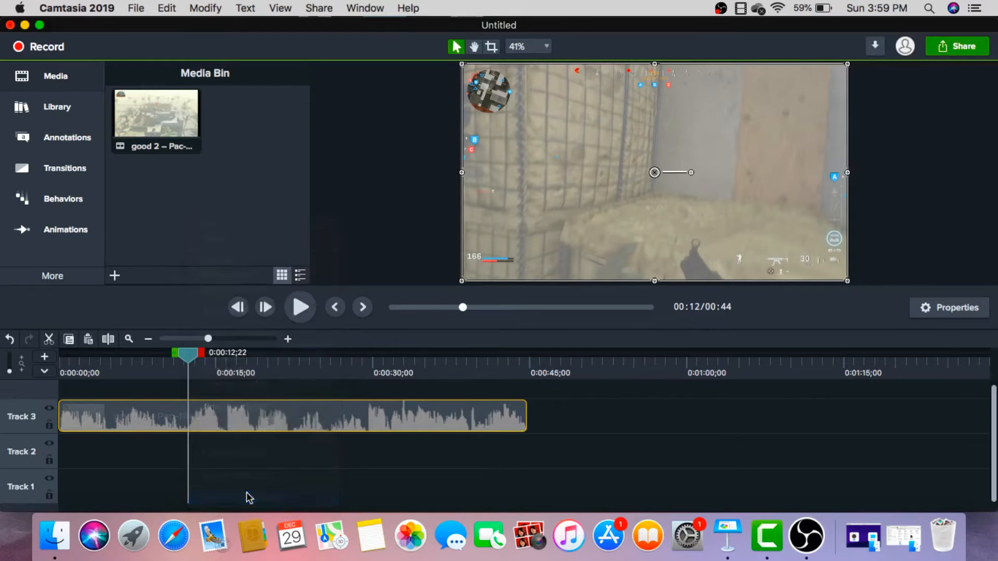
Step: Select the second part of the split clip, move the playhead to 0:00:10;19, and undo the split
mouse_move(279, 416)
mouse_down()
mouse_move(334, 414)
mouse_move(269, 414)
mouse_up()
drag(193, 359, 171, 360)
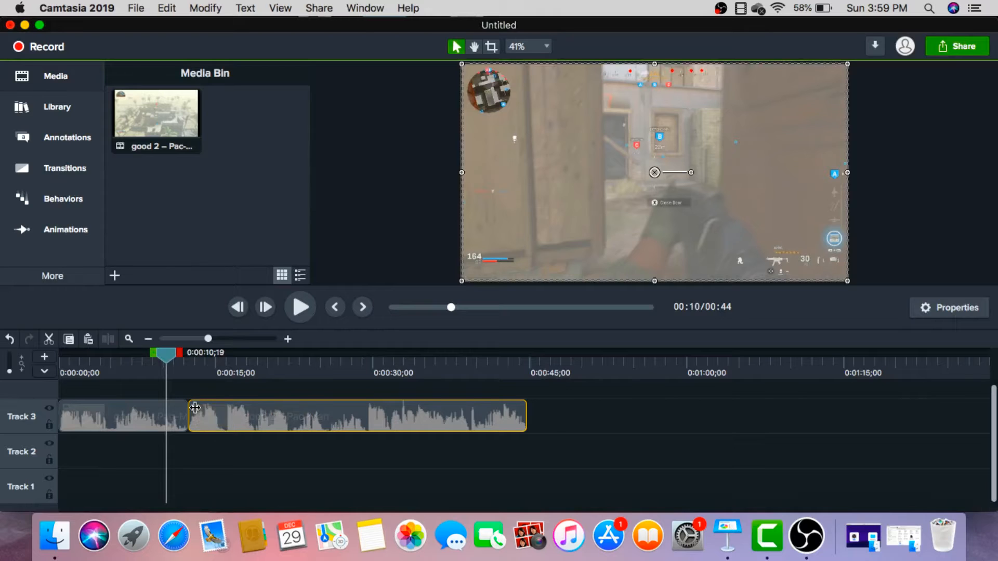
mouse_move(219, 422)
mouse_down()
mouse_move(290, 422)
mouse_move(297, 402)
mouse_move(200, 416)
mouse_up()
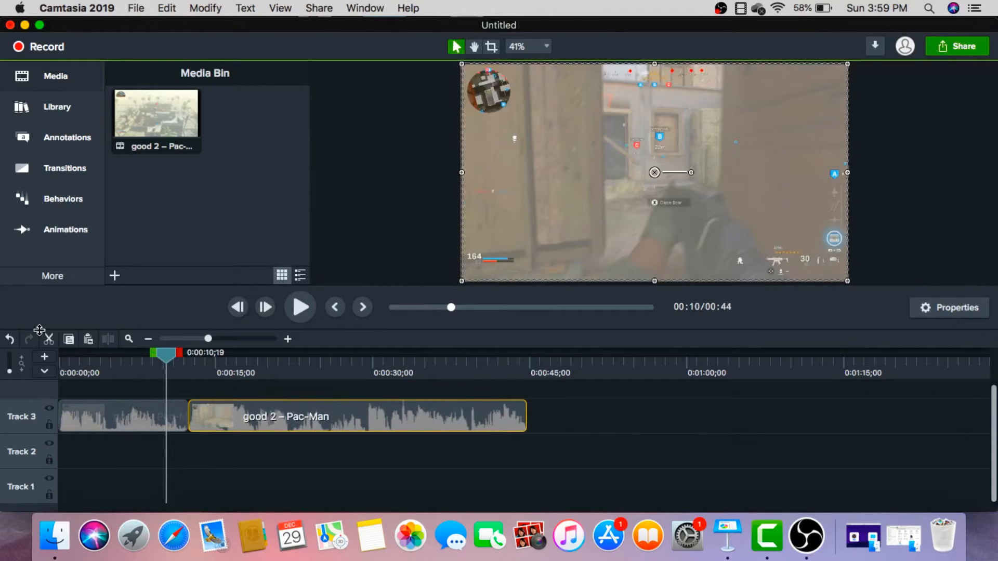
click(10, 340)
click(10, 341)
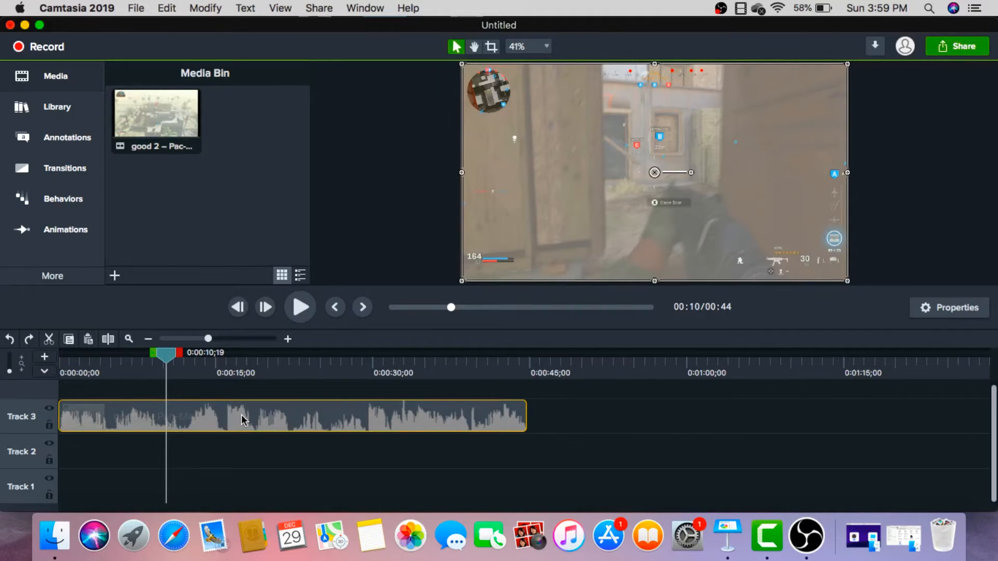
Step: Move the "good 2 – Pac-Man" clip from Track 3 down to Track 2, starting at 0:00, and deselect it
drag(241, 420, 211, 435)
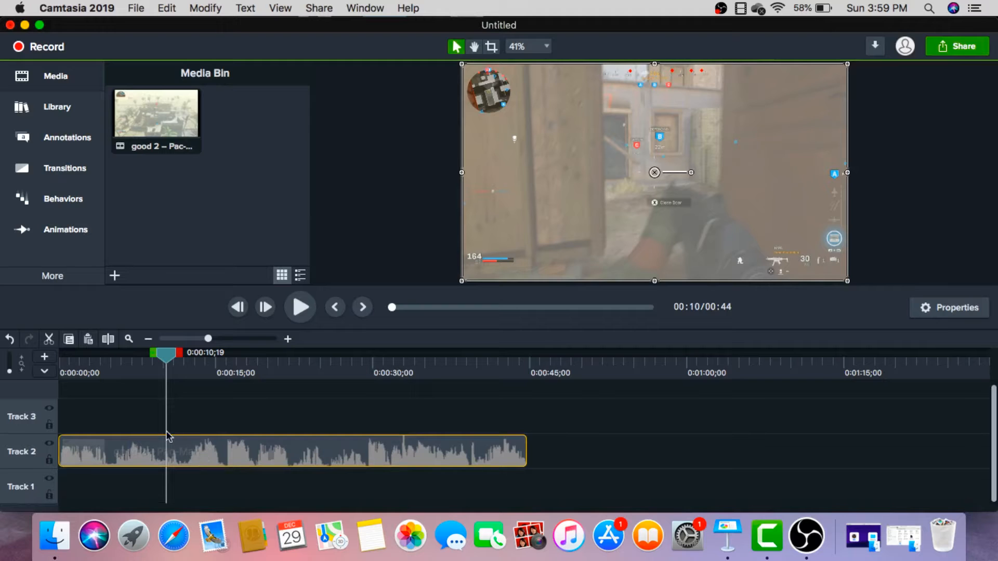
drag(202, 450, 166, 440)
click(424, 192)
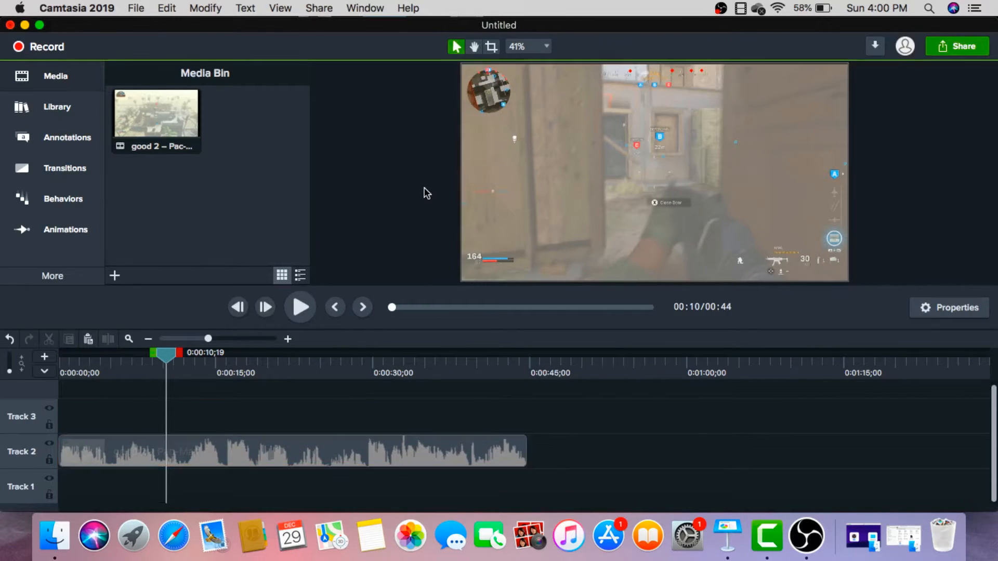
Step: Play the selected clip for about a second, pause it, and mute the computer's sound output
click(192, 451)
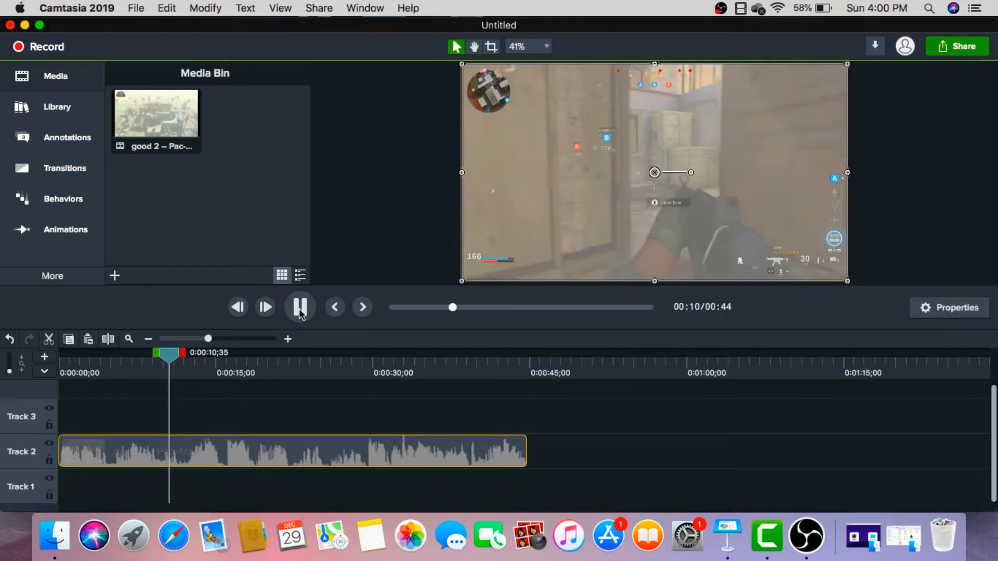
click(300, 308)
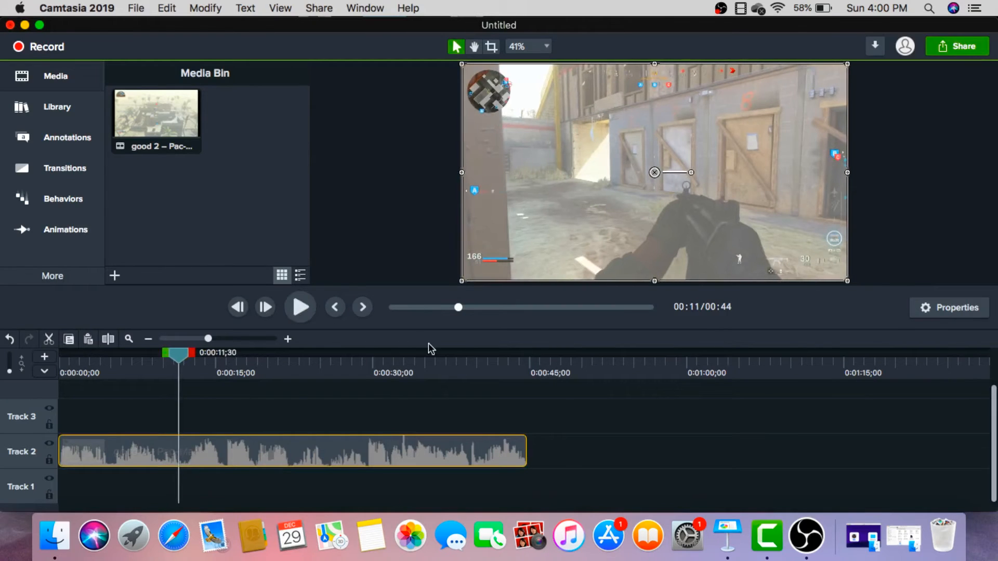
key(XF86AudioMute)
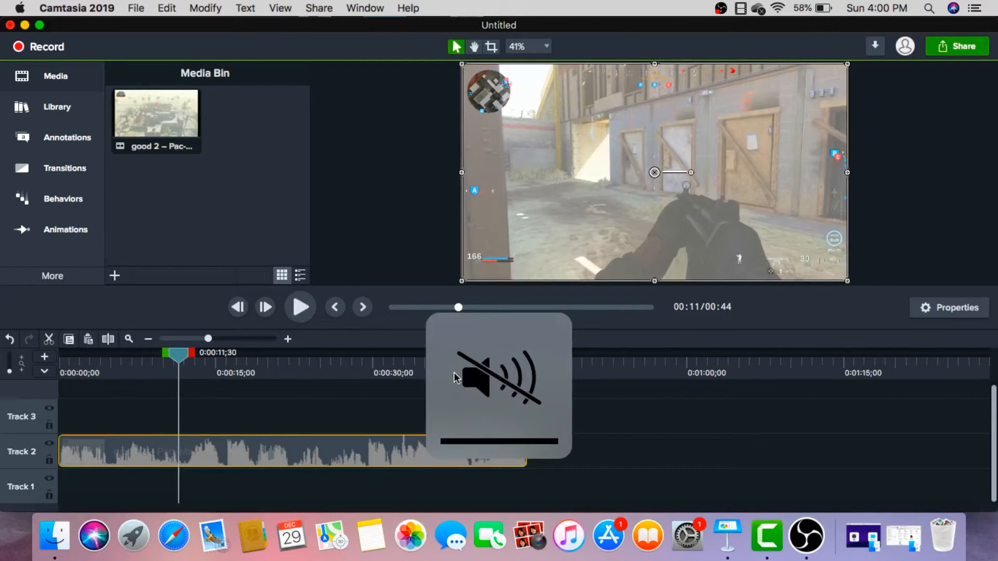
Step: Silence the audio of the "good 2 – Pac-Man" clip and play it back to 0:00:14;00 as a check
right_click(242, 449)
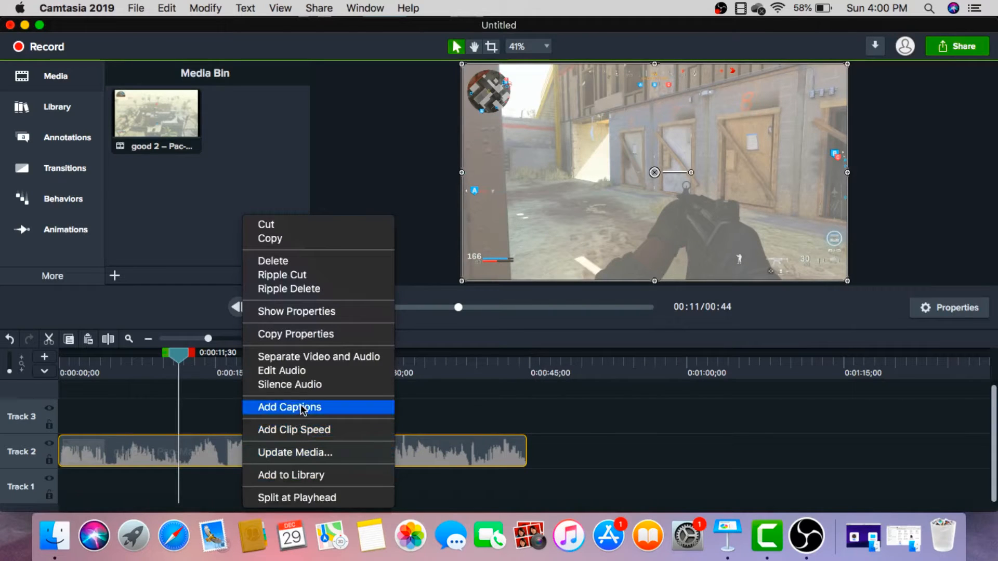
click(309, 386)
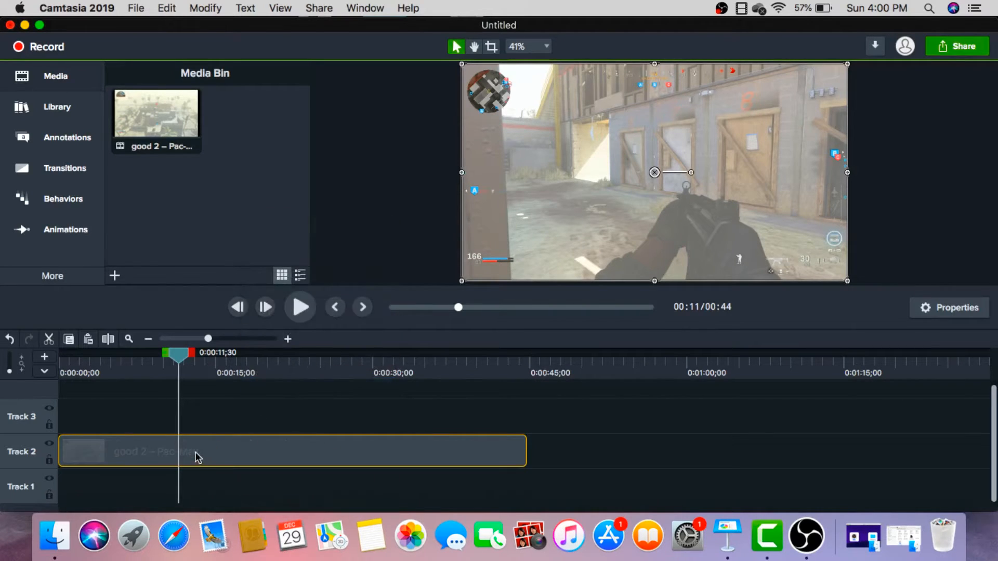
click(305, 307)
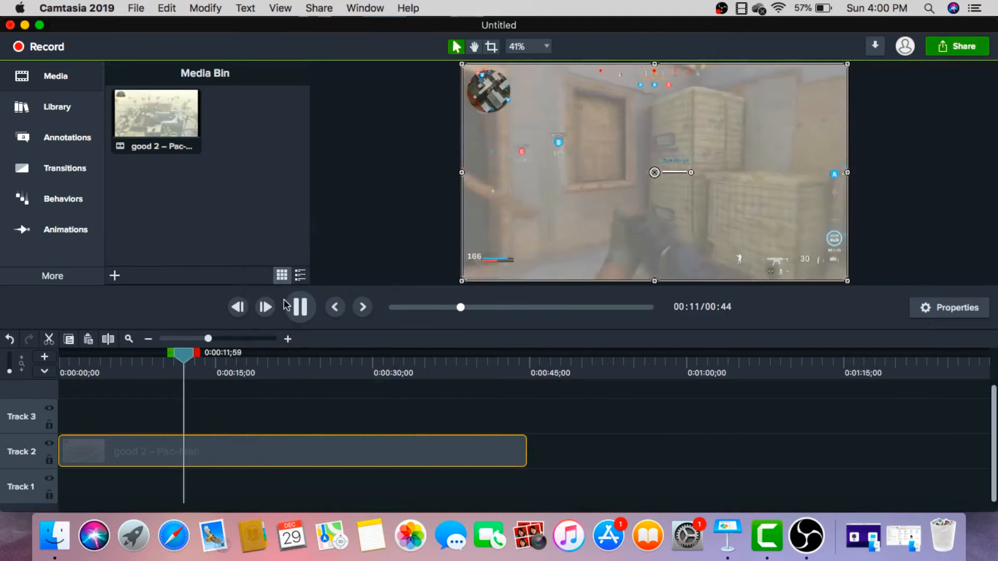
click(305, 308)
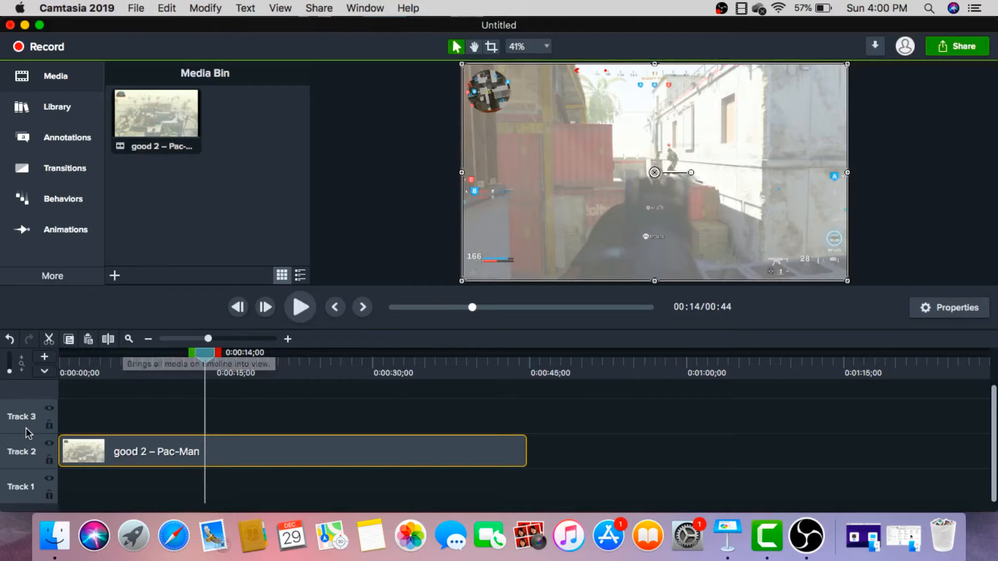
Step: Add a fourth track to the timeline and move the "good 2 – Pac-Man" clip from Track 2 up to Track 3
scroll(28, 434, down, 1)
scroll(28, 433, up, 1)
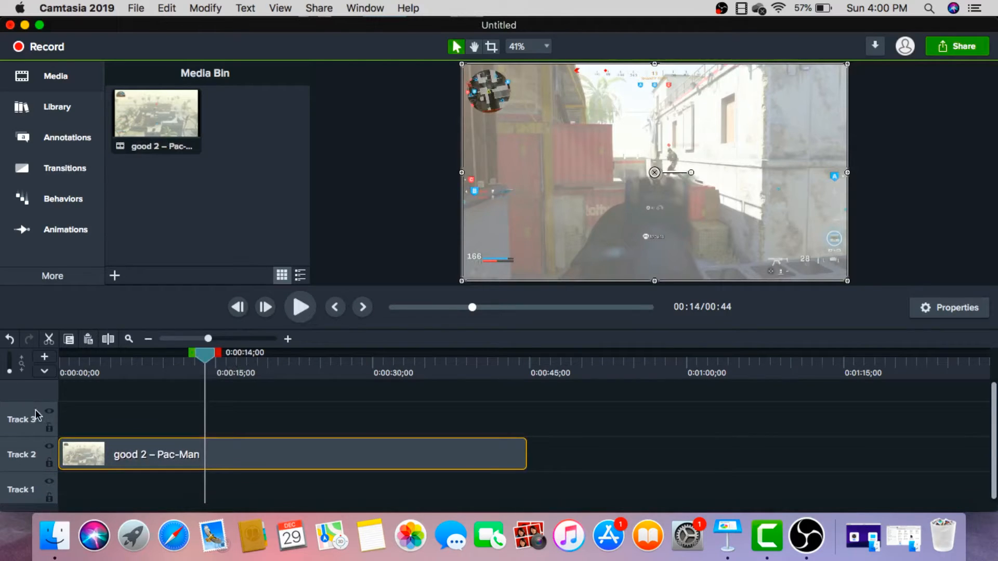
click(45, 359)
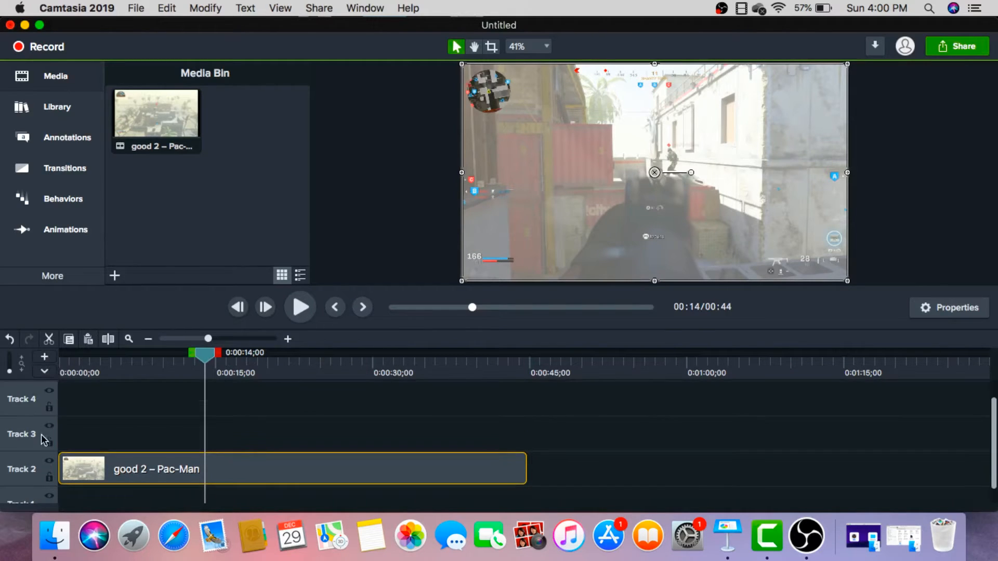
scroll(40, 434, down, 3)
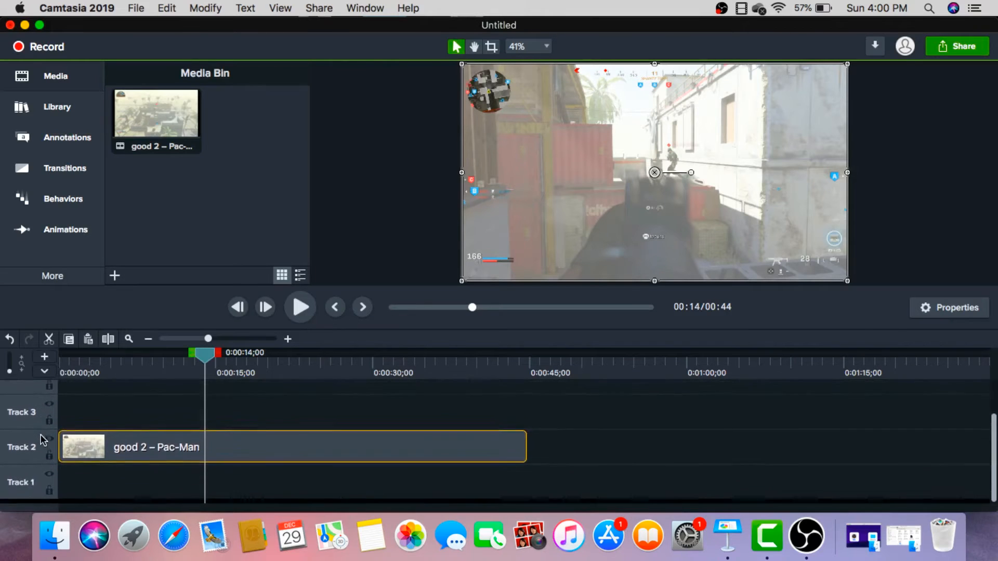
scroll(40, 434, up, 1)
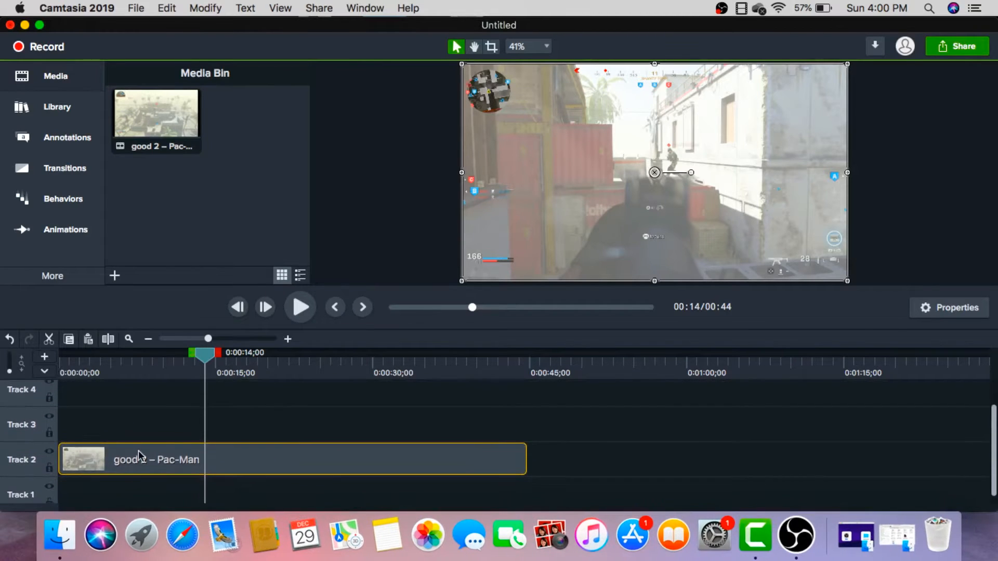
drag(139, 457, 105, 382)
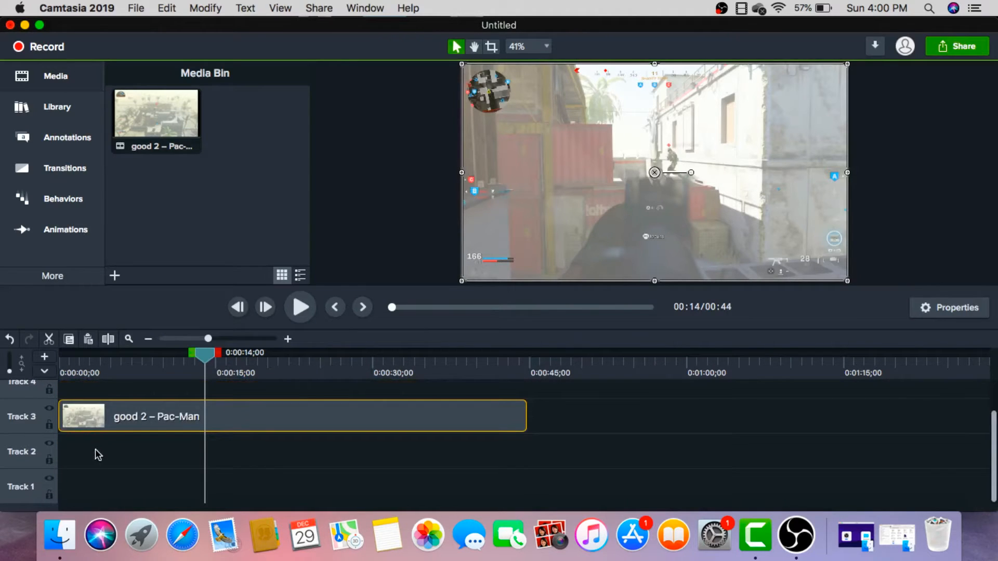
mouse_move(123, 422)
mouse_down()
mouse_move(118, 413)
mouse_move(120, 447)
mouse_move(112, 418)
mouse_up()
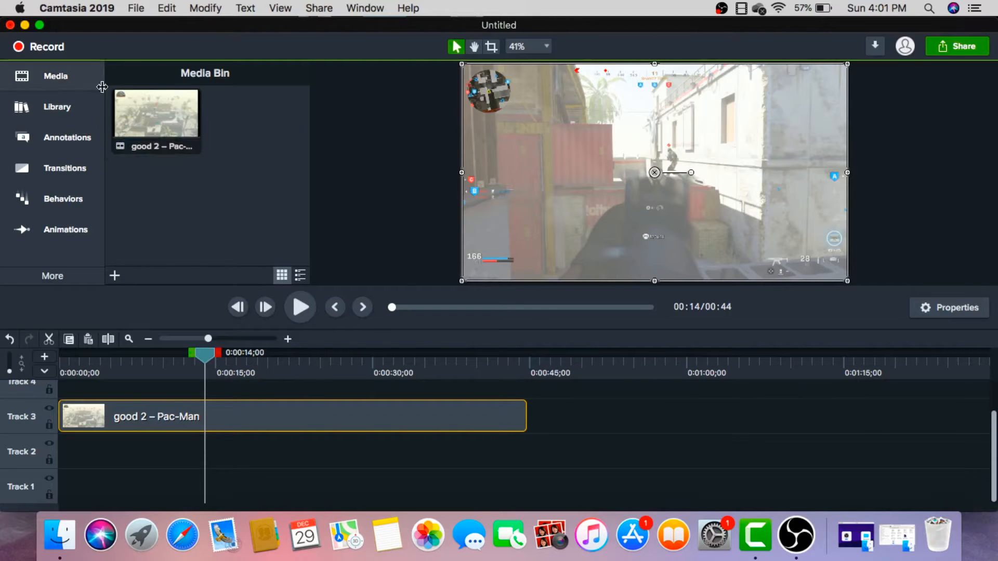
Step: Look over the imported media and the asset folders in the Camtasia 2019 library
click(71, 86)
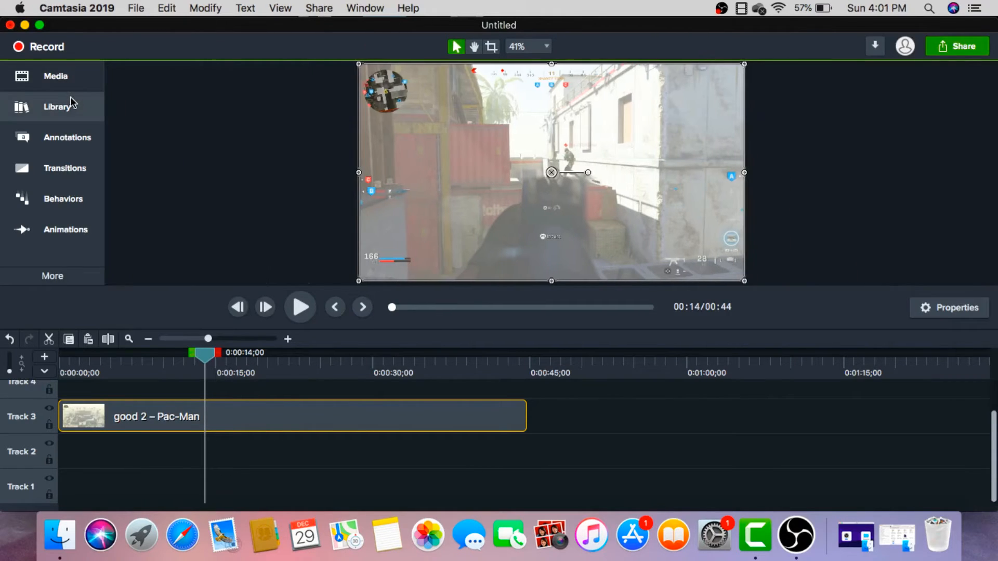
click(71, 84)
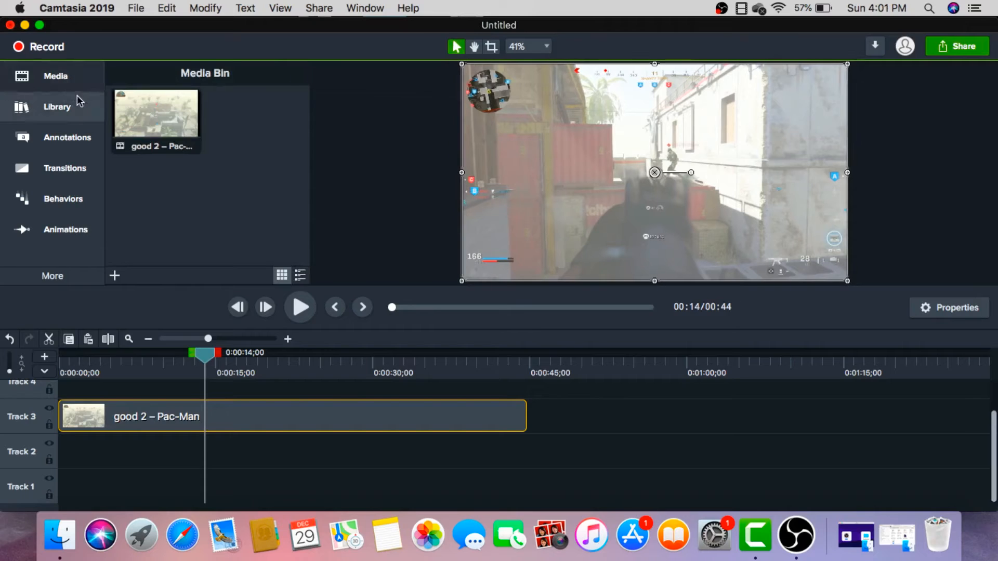
click(62, 110)
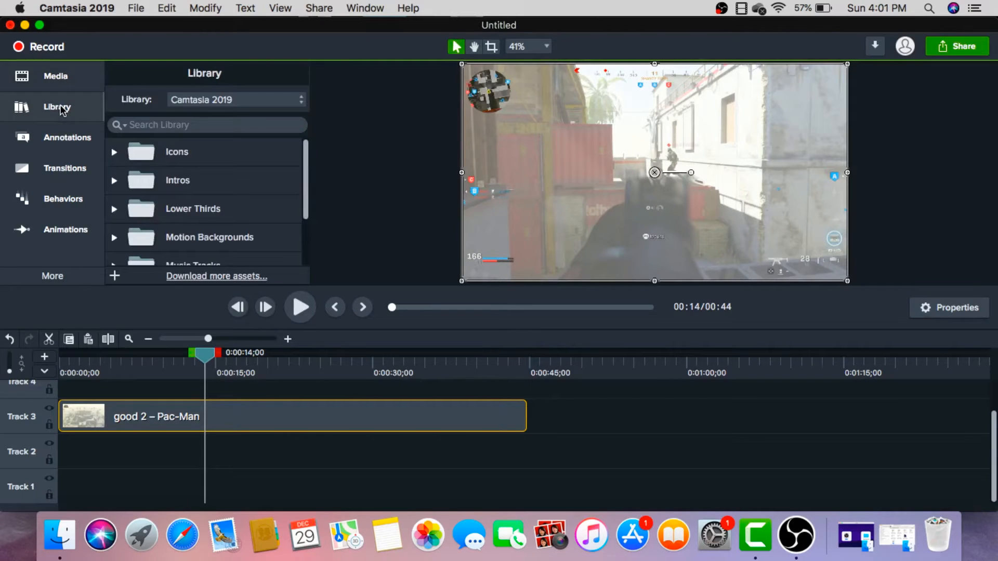
scroll(210, 171, down, 1)
Step: Browse the annotation categories: callouts, arrows and lines, shapes, blur and highlight, sketch motion and keystroke callouts
click(83, 138)
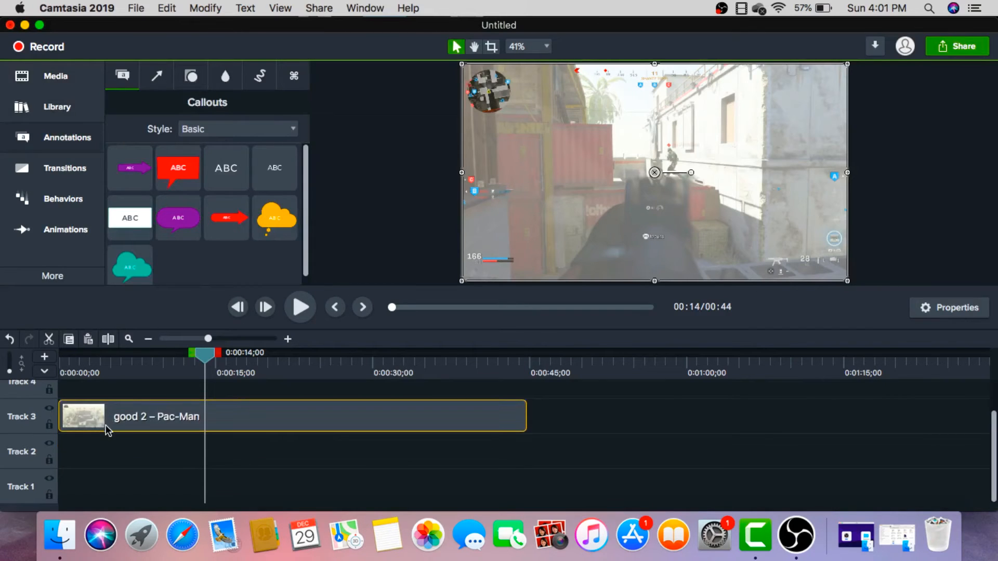
scroll(211, 176, down, 1)
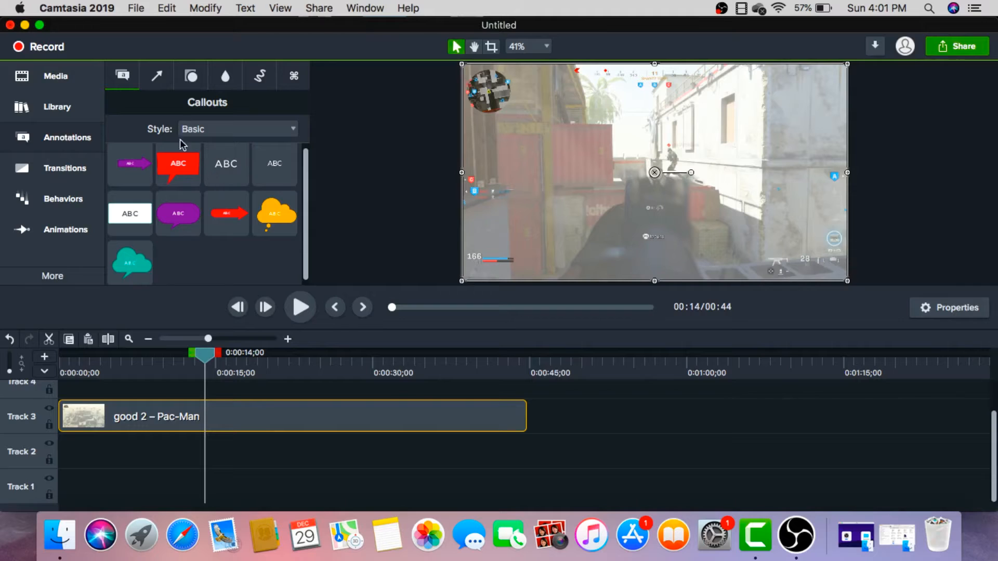
click(156, 78)
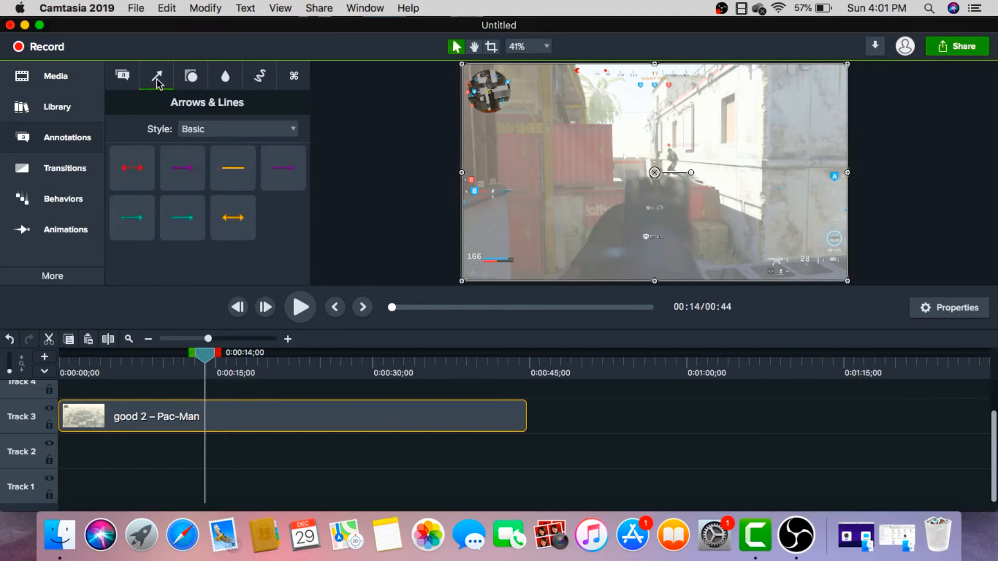
click(190, 78)
click(225, 78)
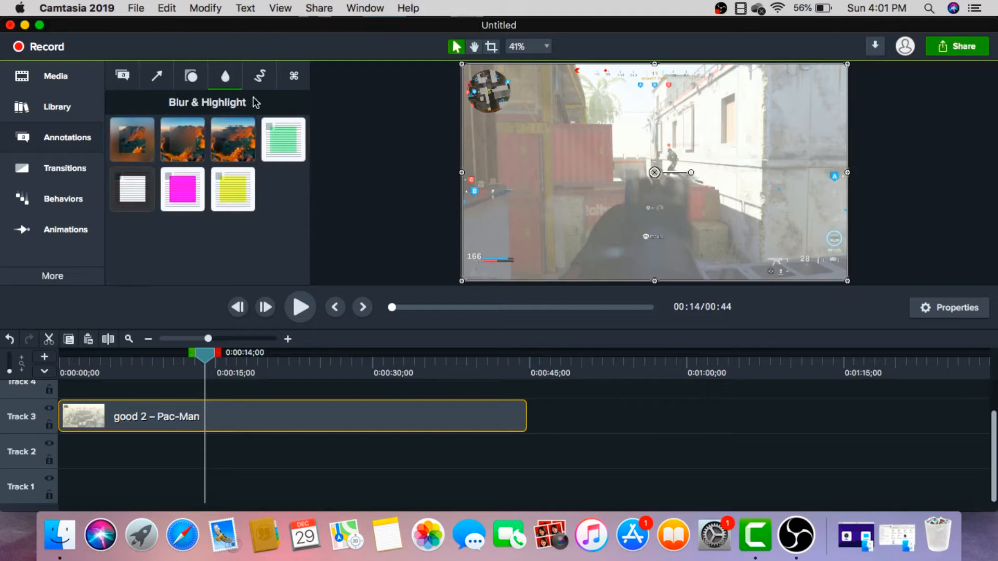
click(259, 78)
scroll(156, 193, down, 1)
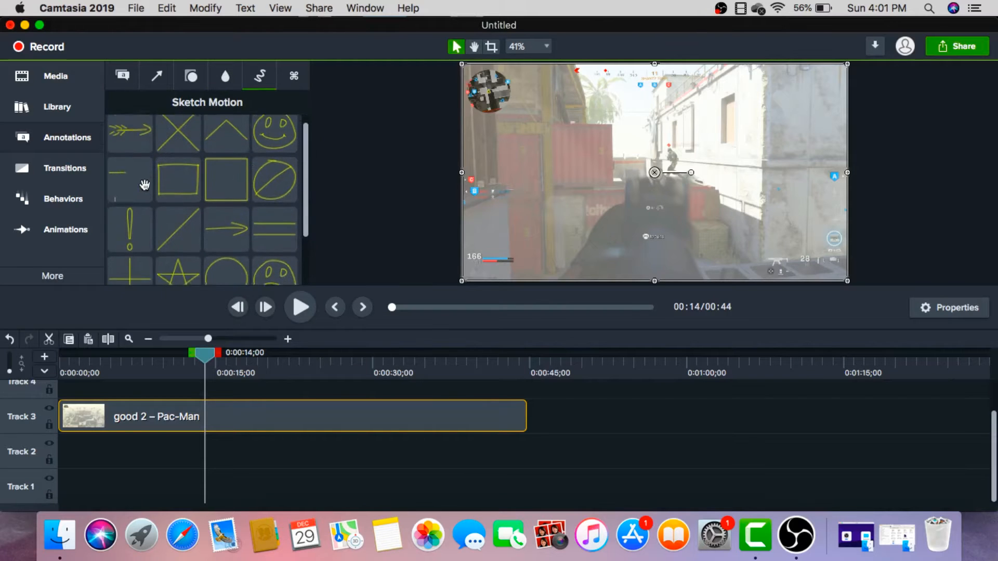
click(306, 79)
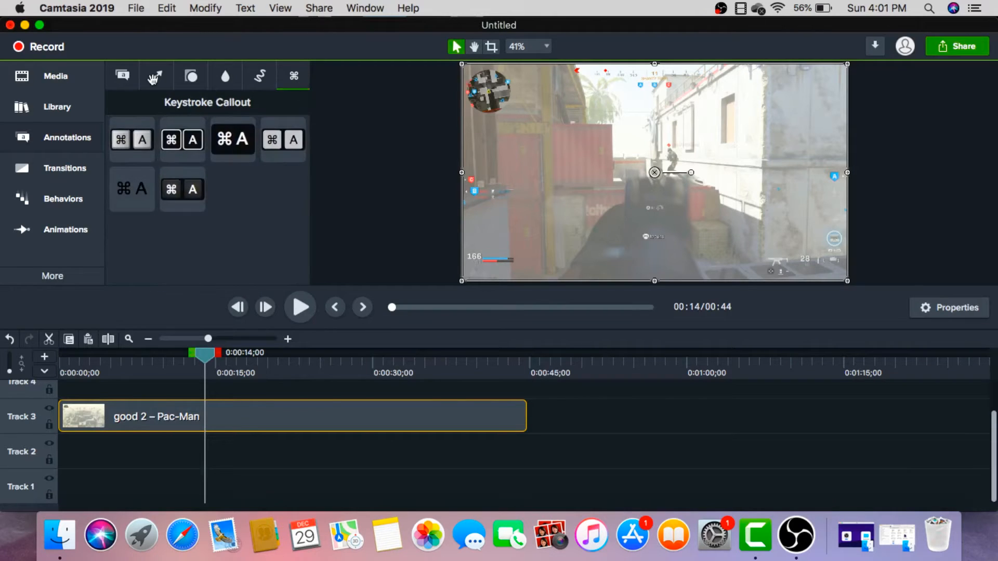
click(126, 76)
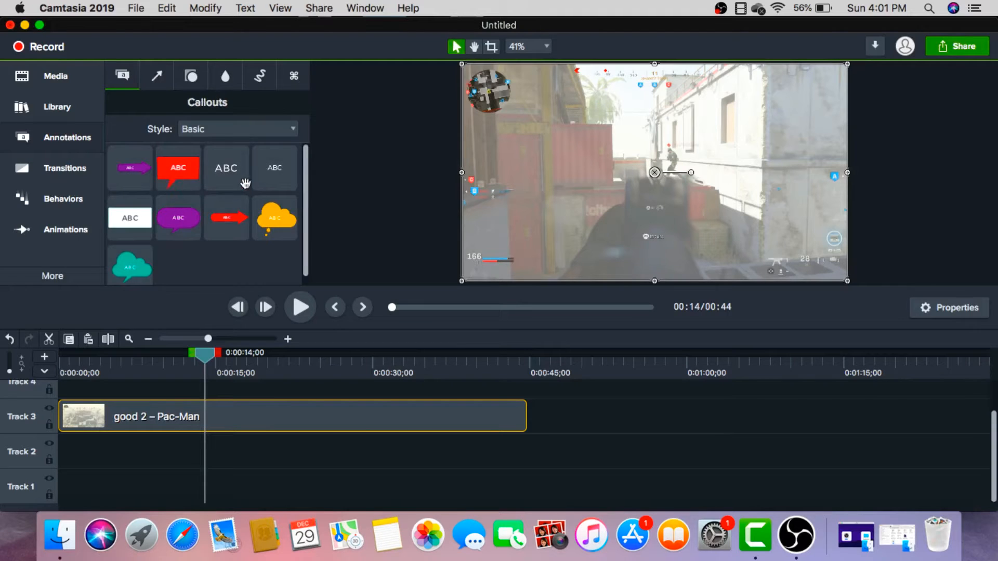
scroll(244, 180, down, 1)
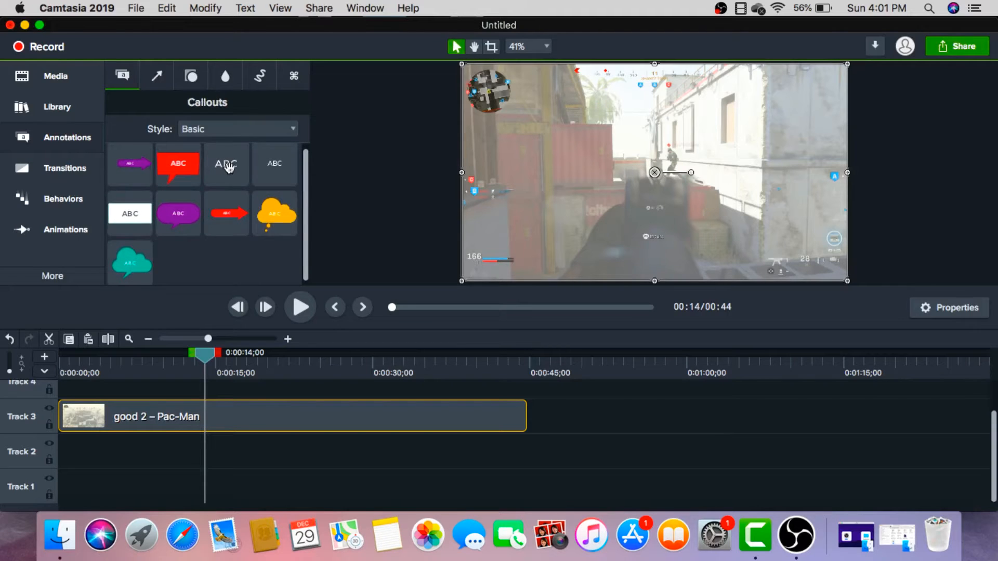
Step: Move the video clip down to Track 2 and place the large plain-text ABC callout at the start of Track 3
drag(107, 417, 93, 448)
drag(224, 171, 67, 417)
drag(66, 417, 66, 414)
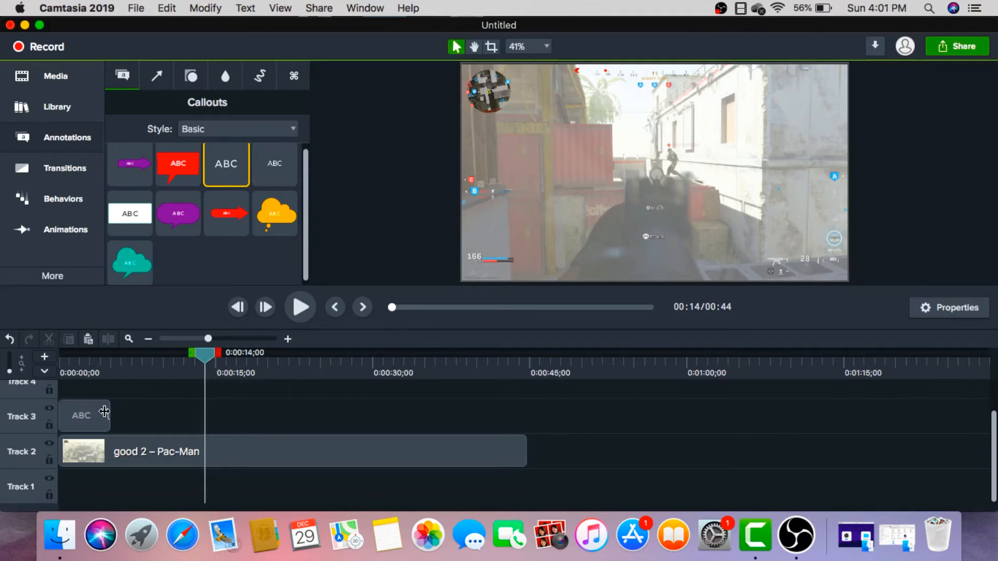
Step: Move the playhead to 0:00:01;26 to show the text callout on the video and select it on Track 3
drag(206, 358, 73, 378)
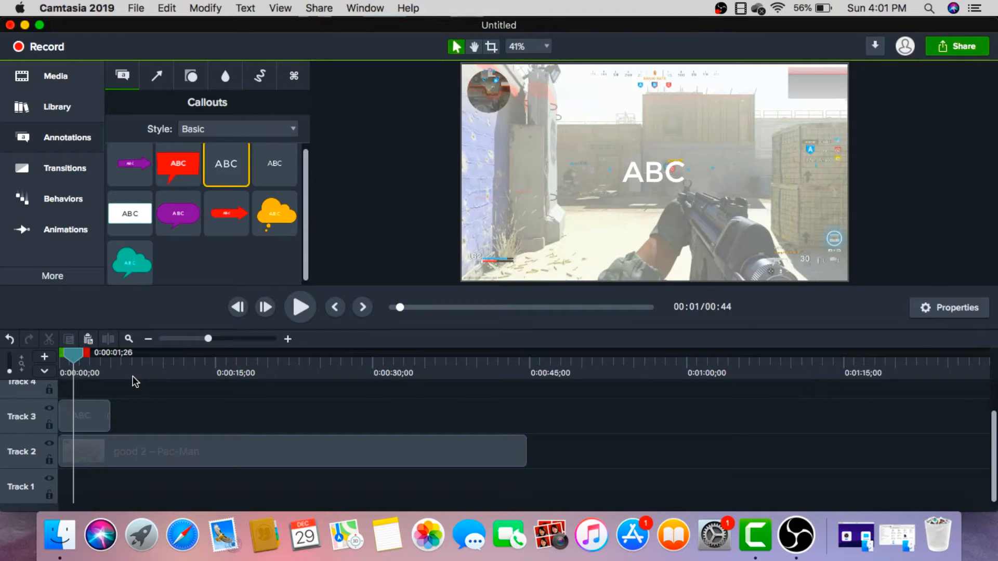
click(94, 415)
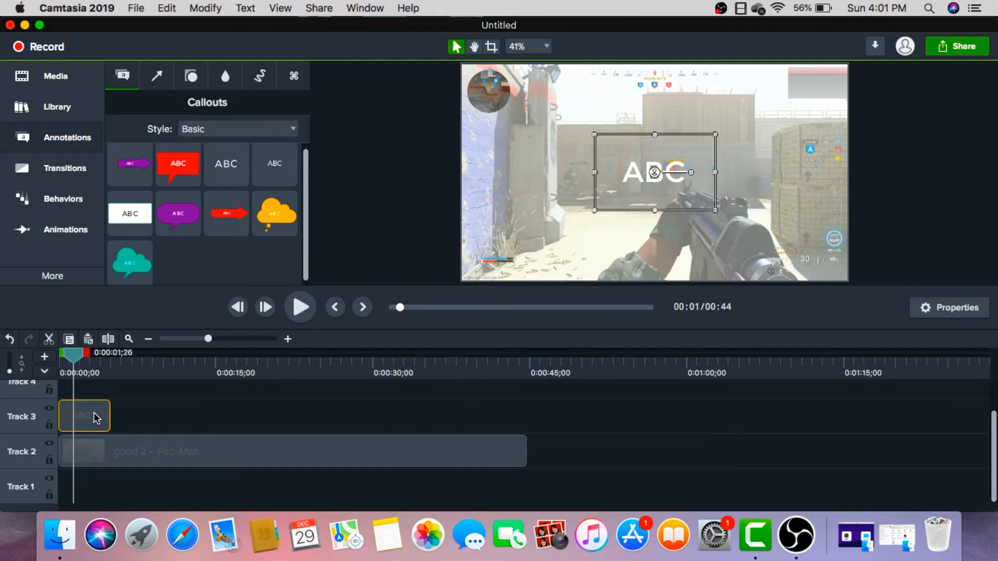
Step: Replace the callout's ABC text on the video with "Im cool"
right_click(679, 180)
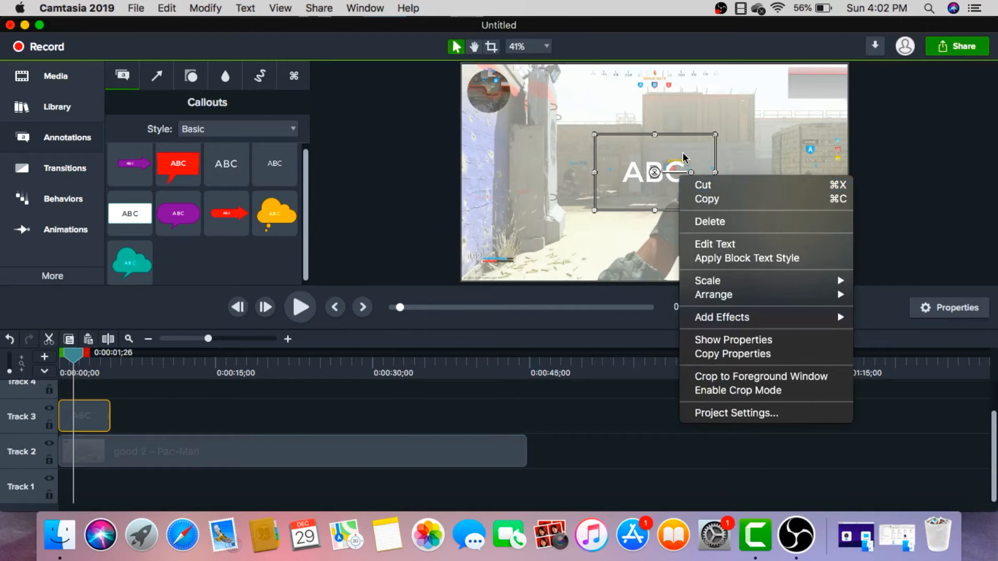
click(685, 159)
double_click(677, 182)
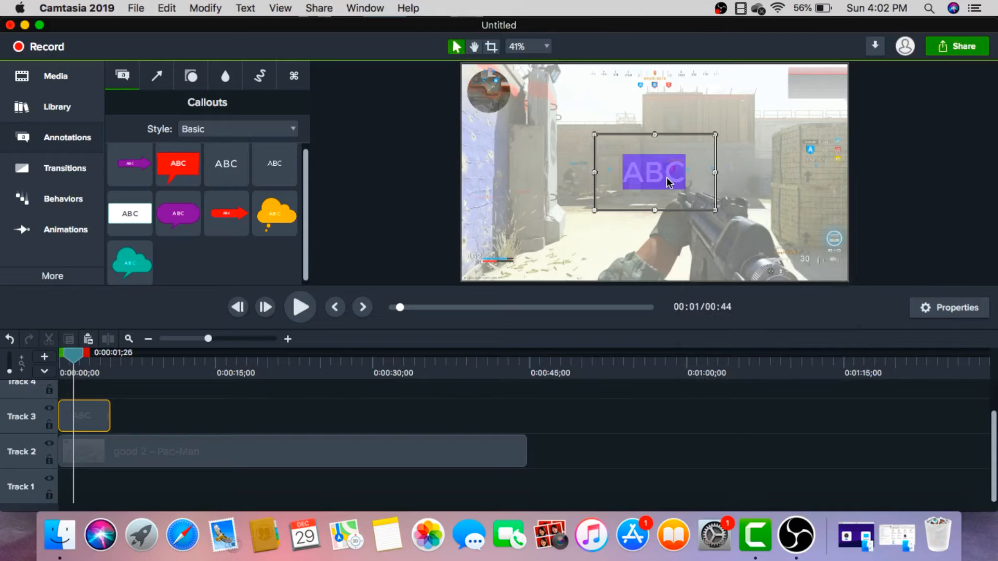
key(BackSpace)
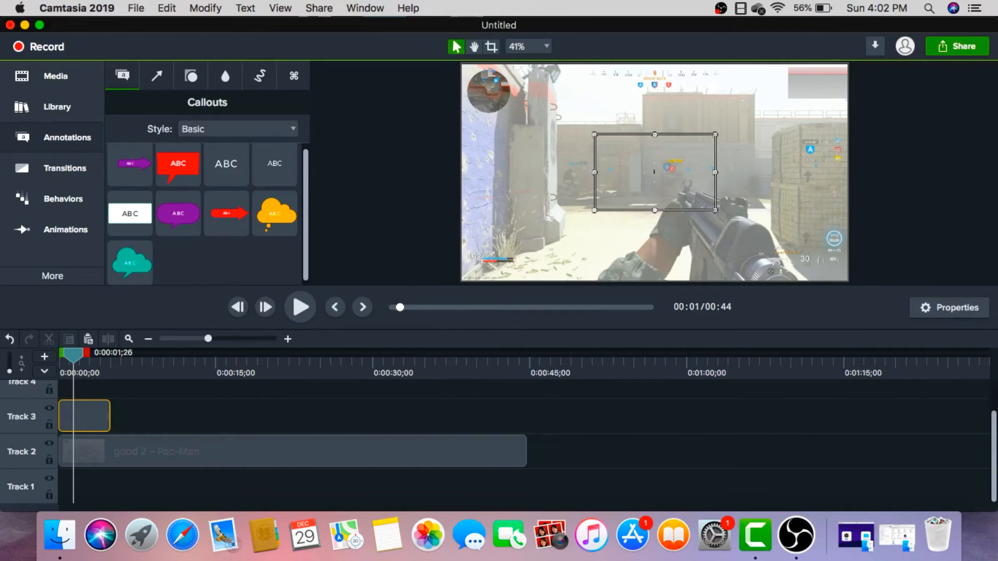
text(Im cool)
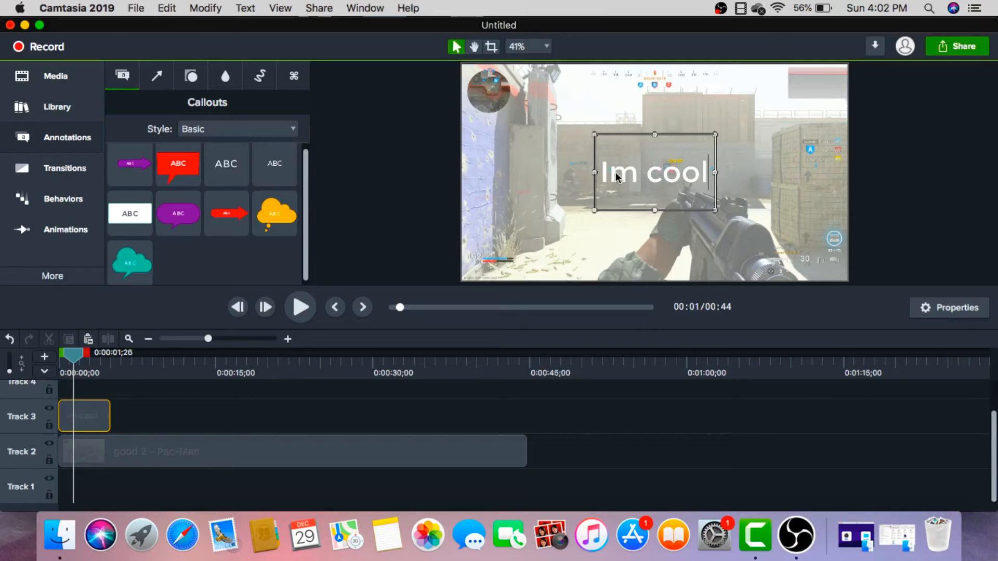
click(611, 172)
Step: Open the callout's text properties and look through the available fonts
click(939, 310)
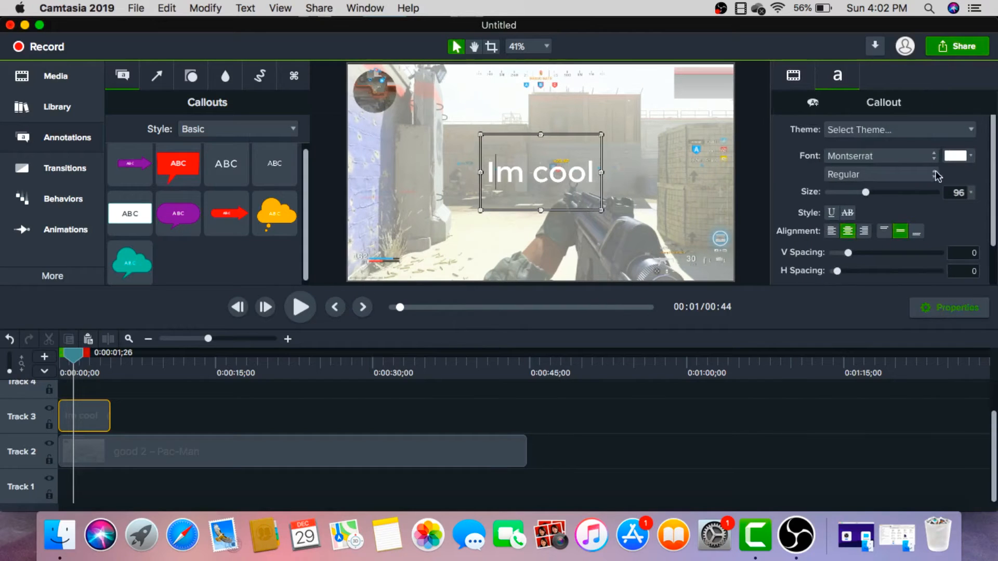
scroll(885, 165, down, 1)
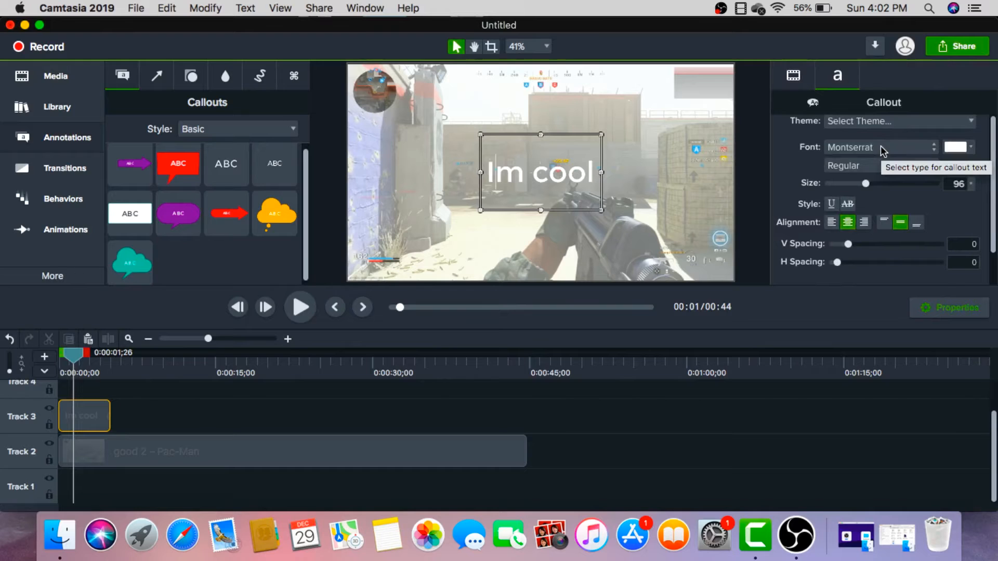
click(904, 148)
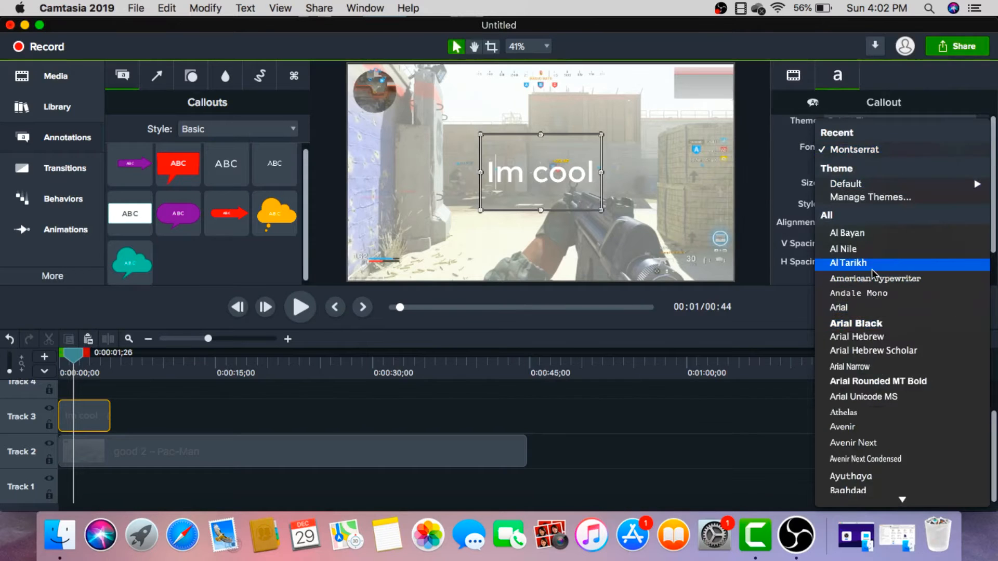
scroll(873, 274, down, 10)
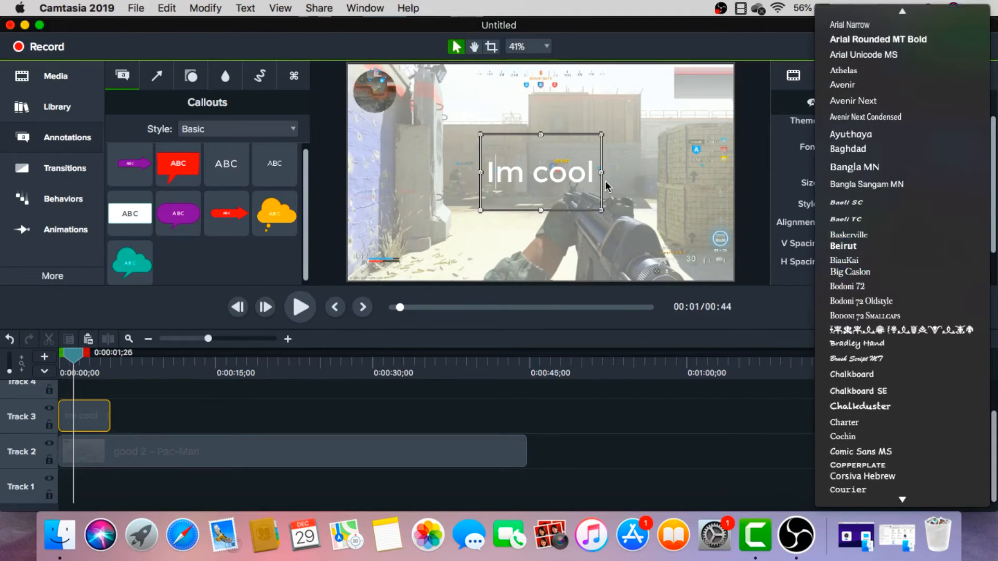
click(783, 167)
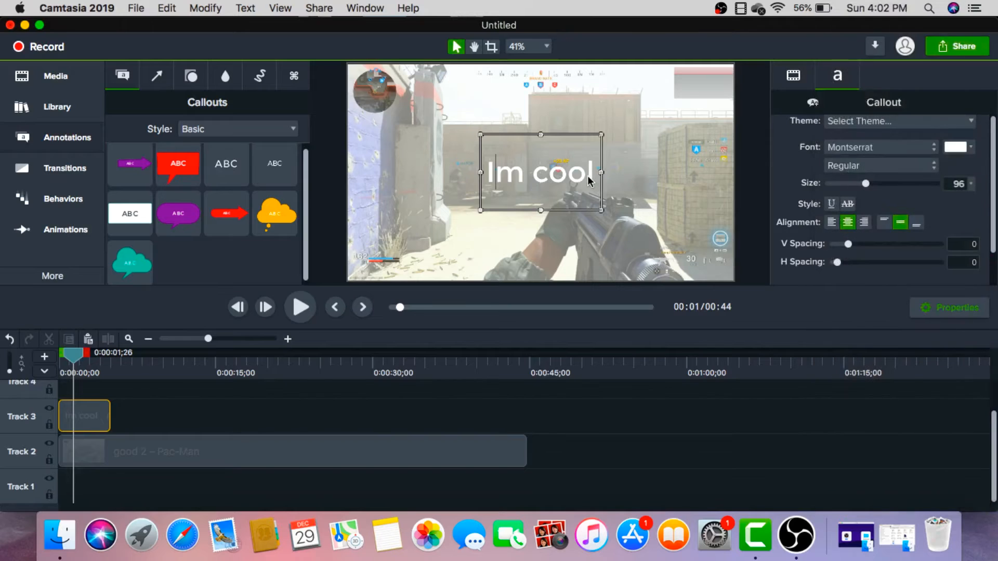
Step: Select the whole "Im cool" text and set its colour to bright pink, RGB 241, 17, 161
double_click(589, 180)
click(520, 181)
click(591, 176)
drag(591, 177, 506, 175)
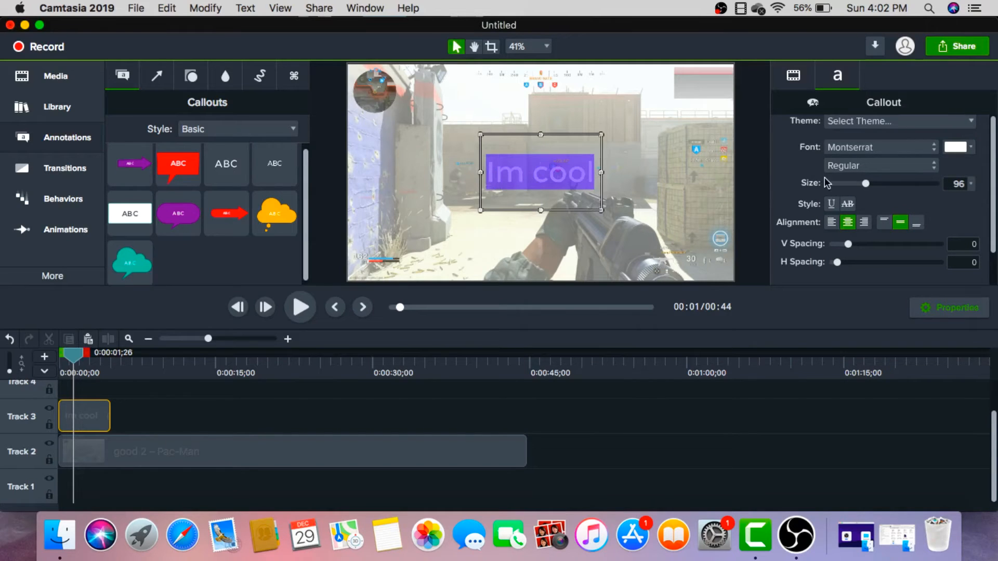
click(971, 148)
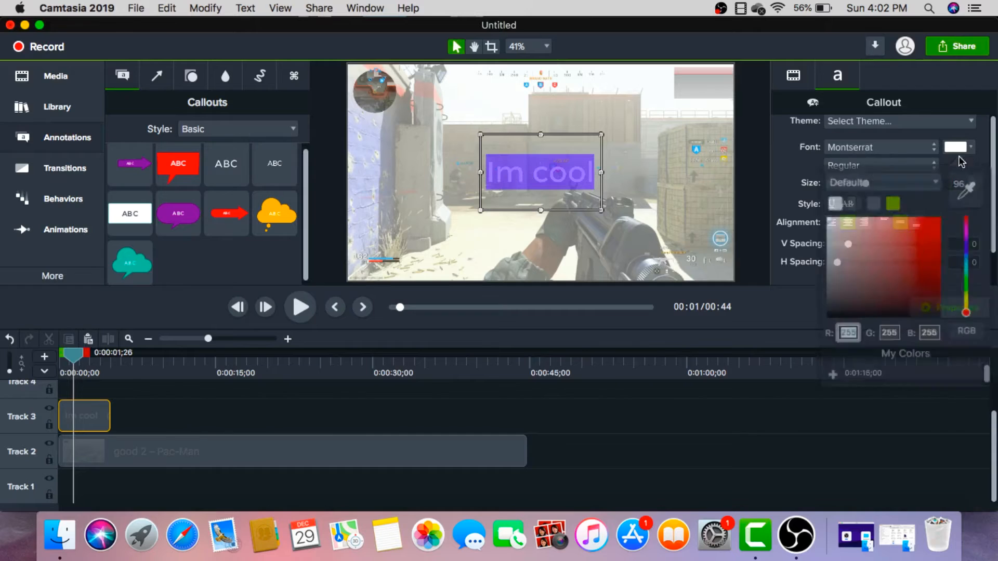
click(933, 227)
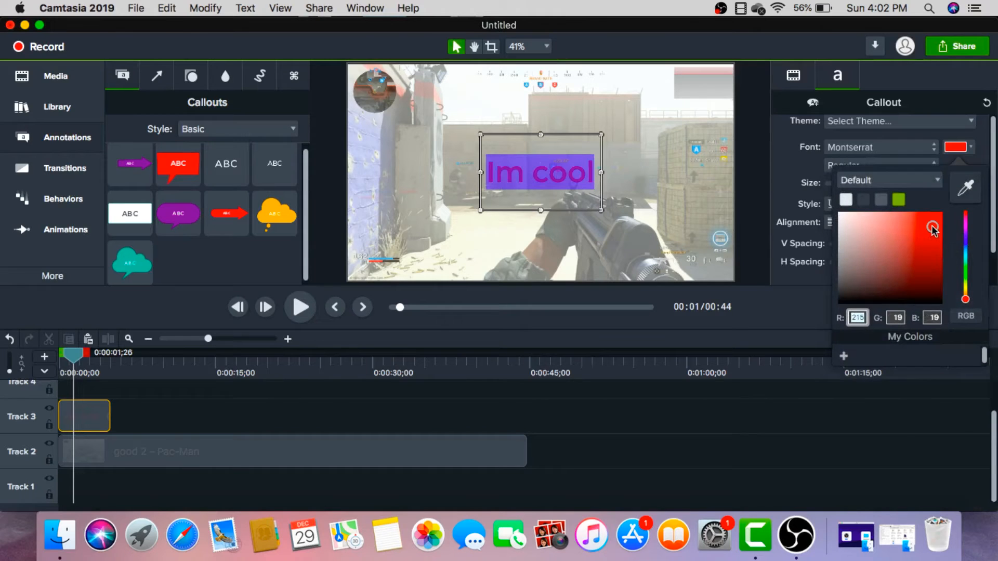
click(934, 217)
drag(965, 300, 963, 225)
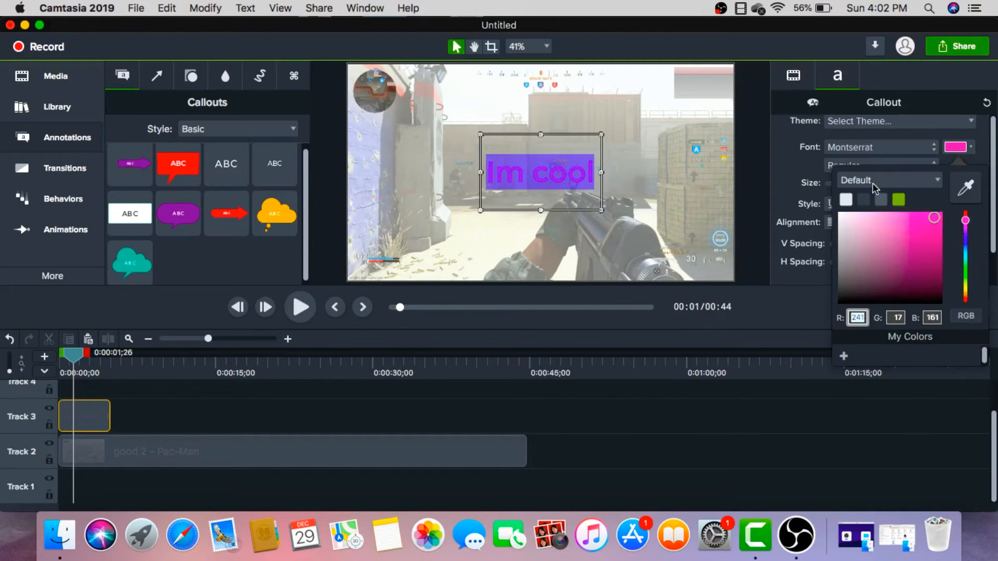
click(801, 173)
Step: Set the font of the "Im cool" text to American Typewriter
click(863, 150)
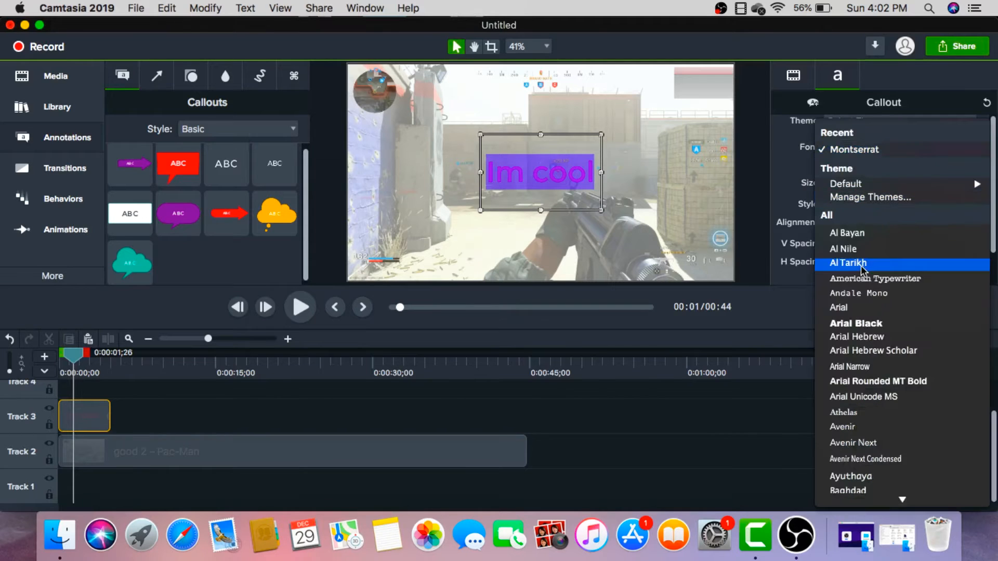
click(865, 279)
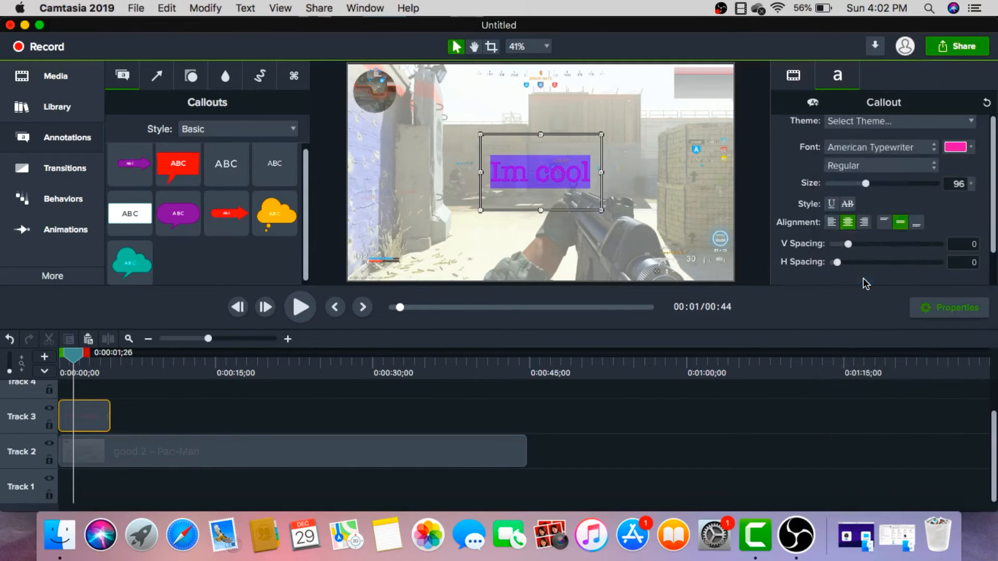
click(589, 176)
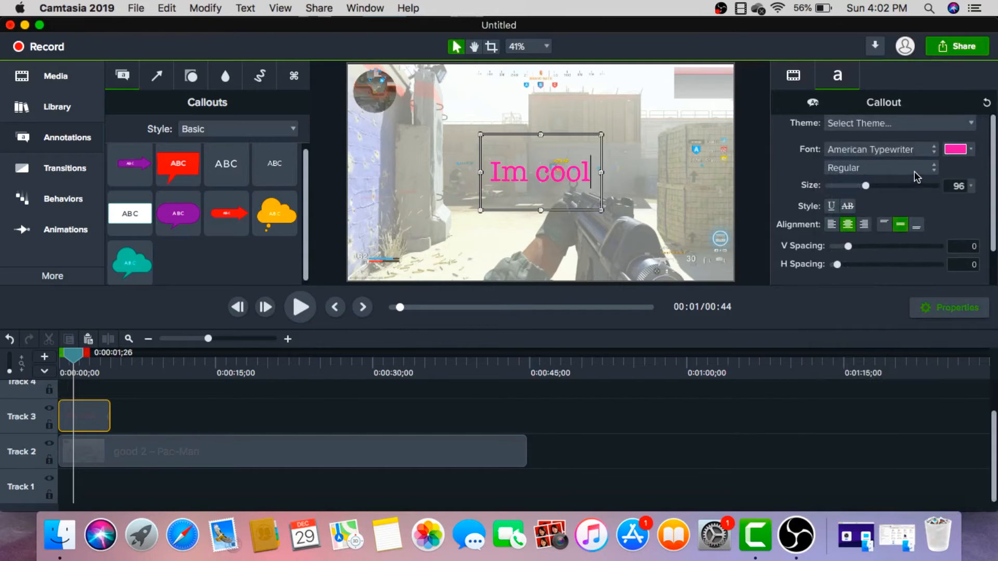
Step: Try to change the font size of the callout without selecting its text
click(956, 187)
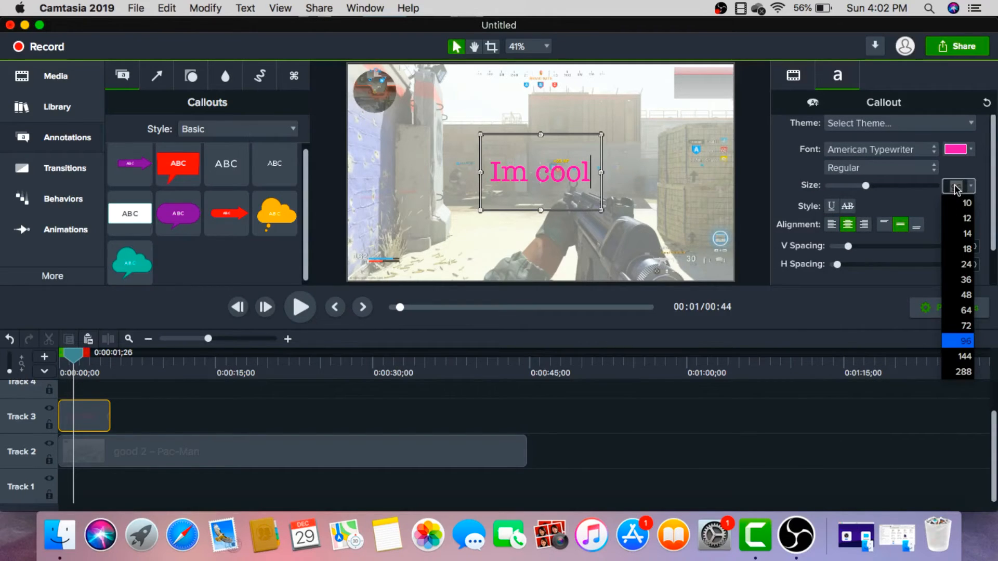
key(BackSpace)
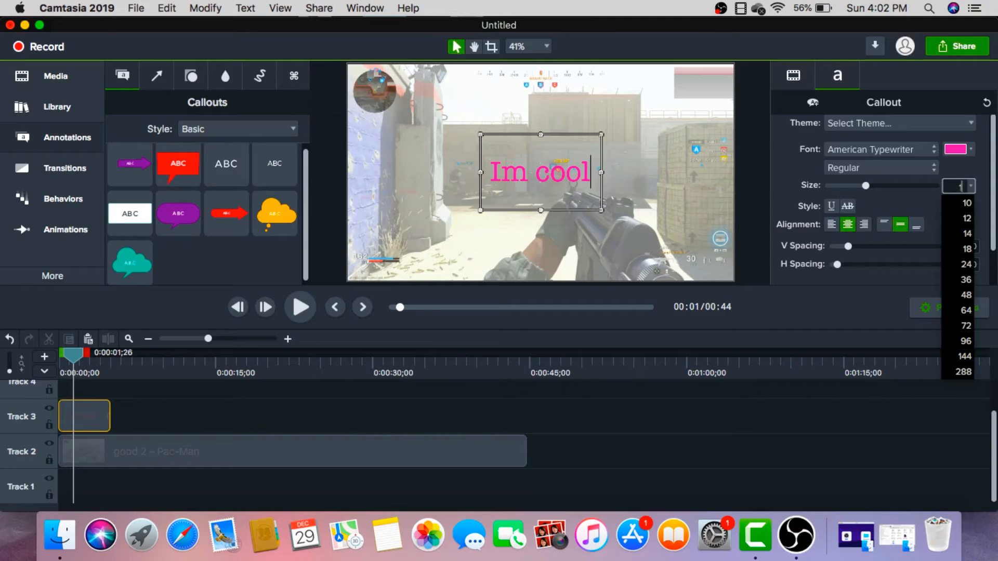
text(96)
key(Return)
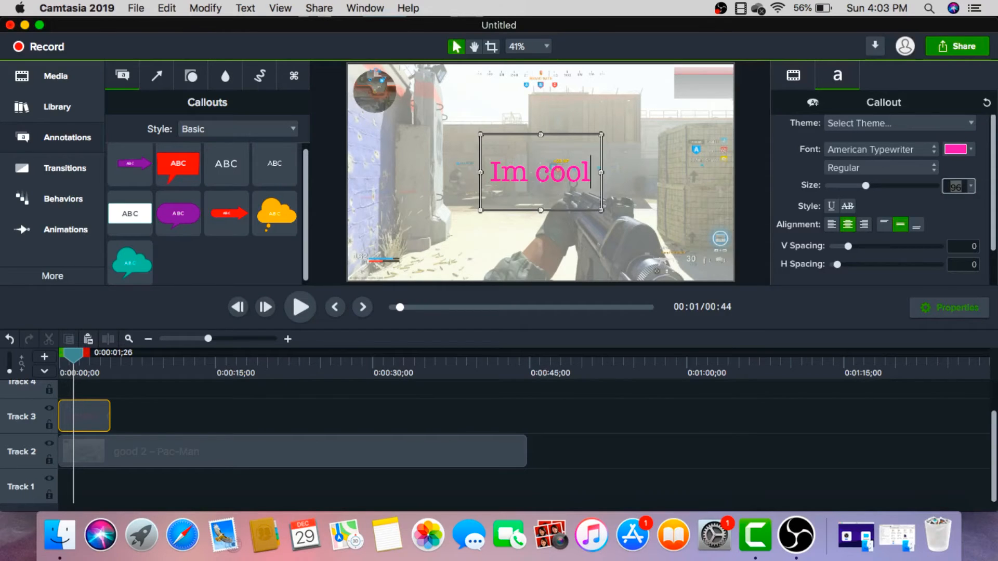
Step: Select the whole "Im cool" text, set its size to 100 and leave text editing
drag(591, 171, 489, 169)
click(963, 188)
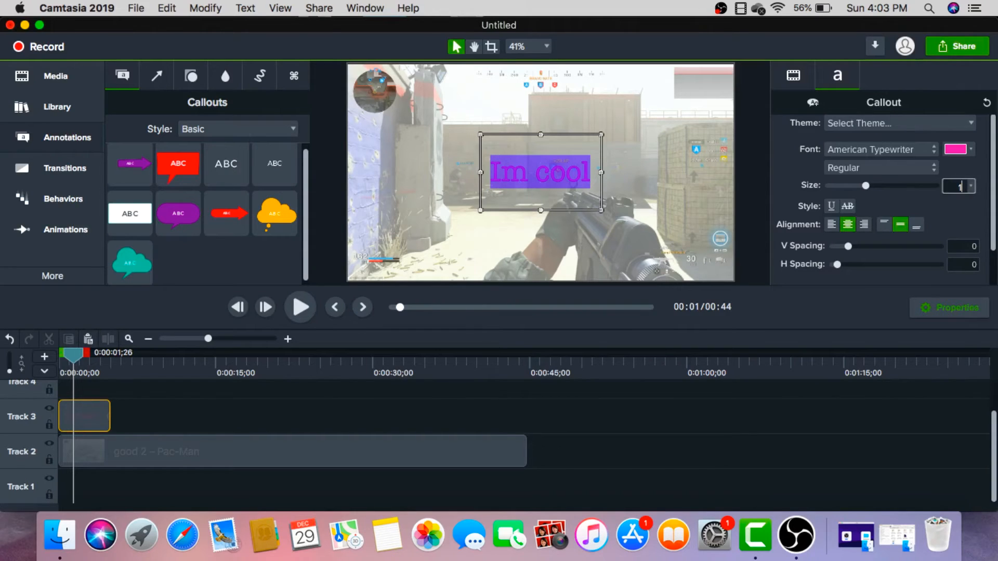
text(100)
key(Return)
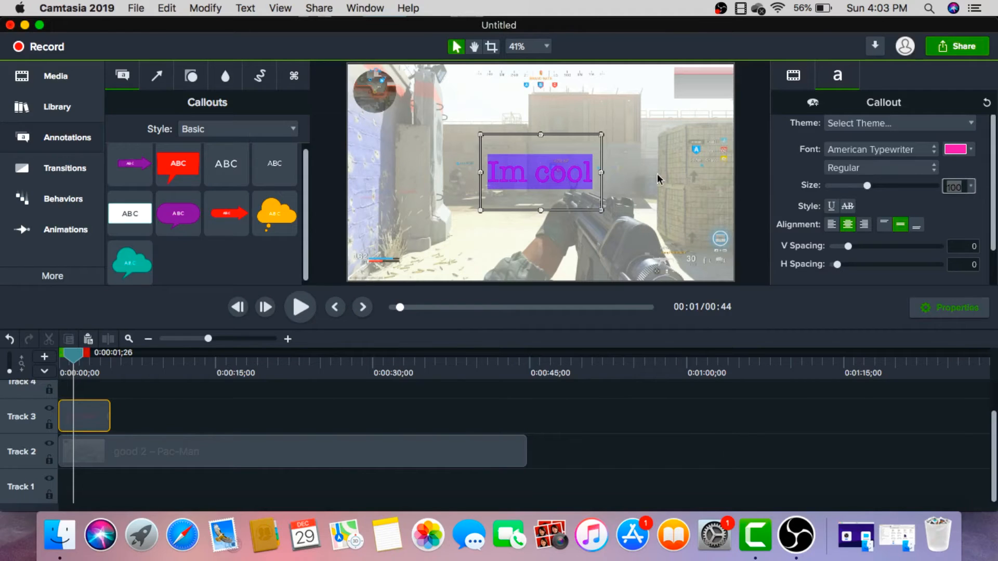
click(613, 172)
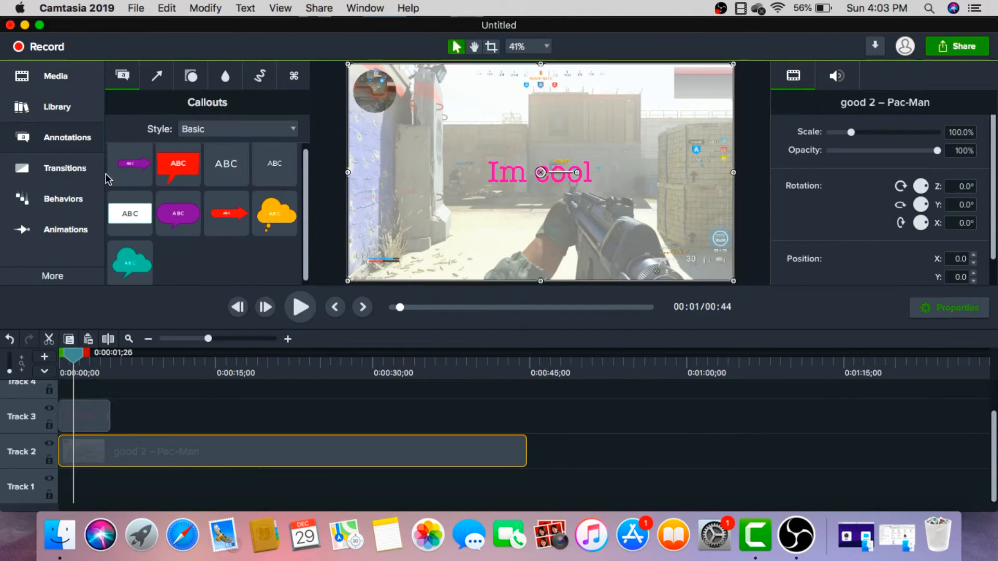
Step: Show the transitions collection and split the gameplay clip on Track 2 at 0:00:18;15
click(78, 169)
scroll(230, 172, down, 2)
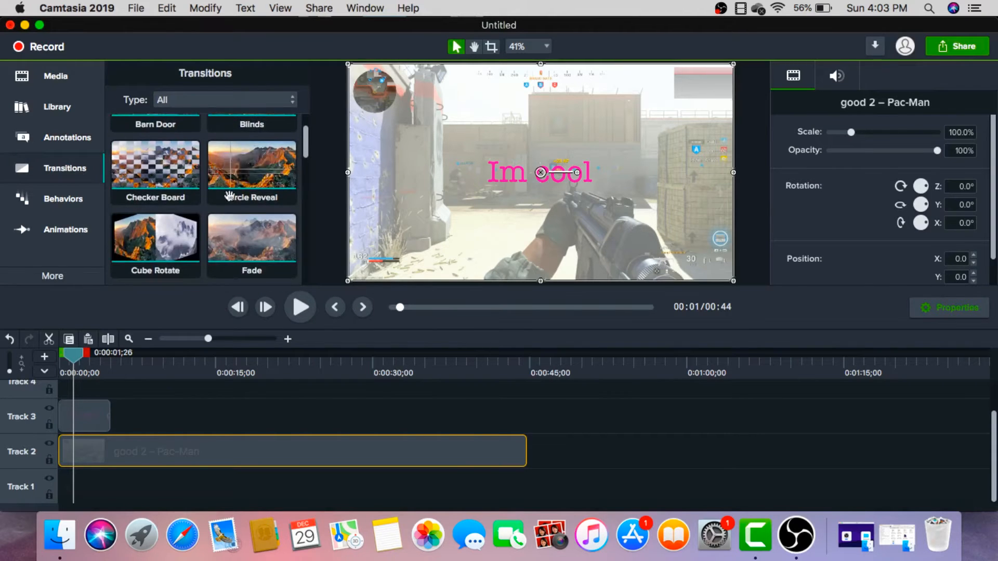
drag(68, 357, 249, 379)
right_click(248, 444)
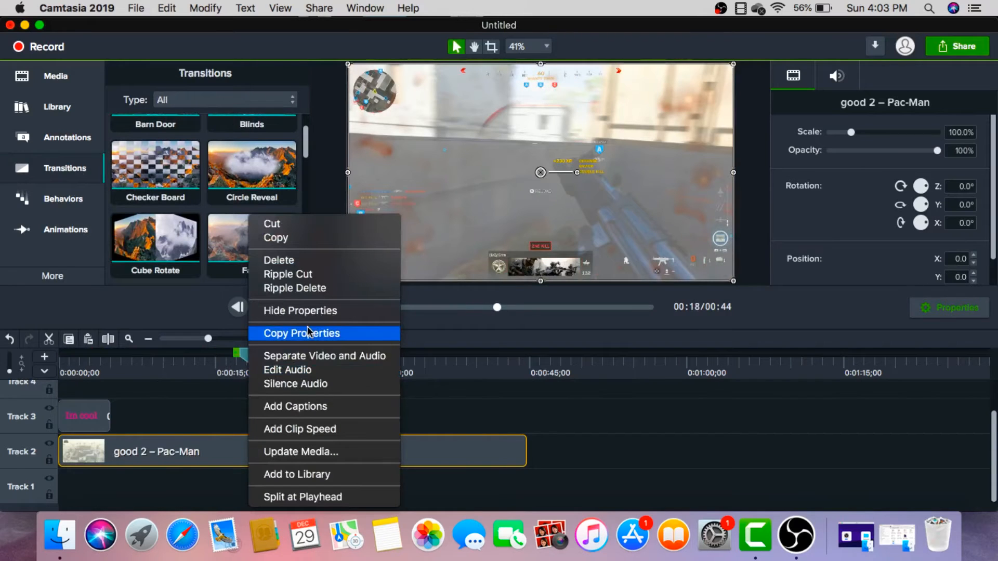
click(325, 497)
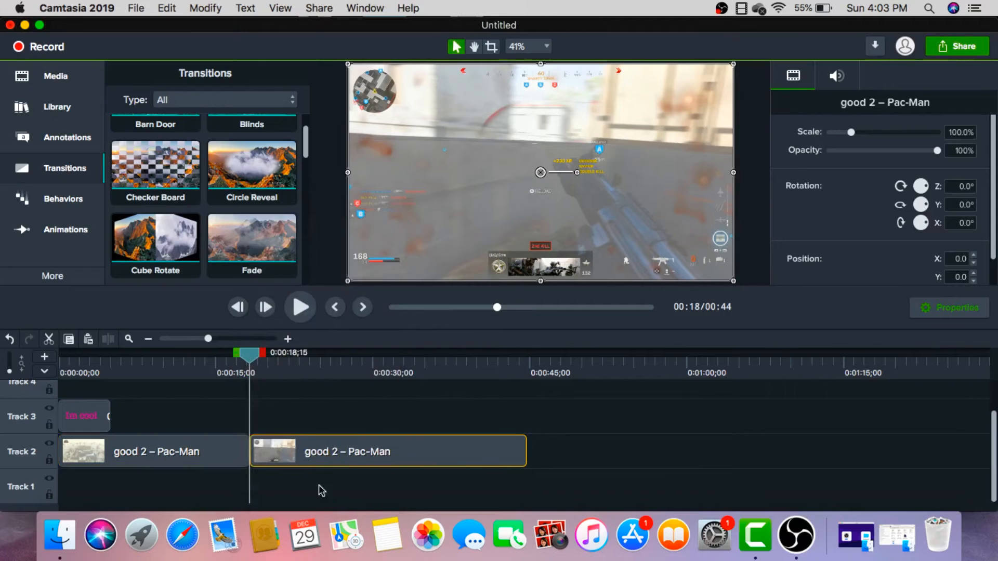
mouse_move(300, 454)
mouse_down()
mouse_move(318, 455)
mouse_move(301, 453)
mouse_up()
Step: Find the Flip transition and apply it at the cut between the two clips on Track 2
scroll(180, 172, down, 2)
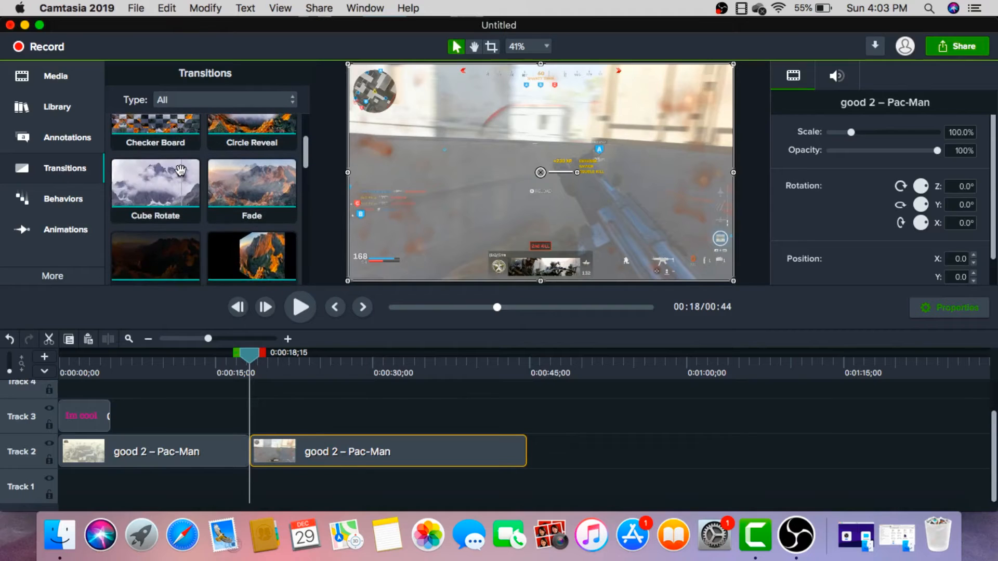
scroll(218, 176, down, 1)
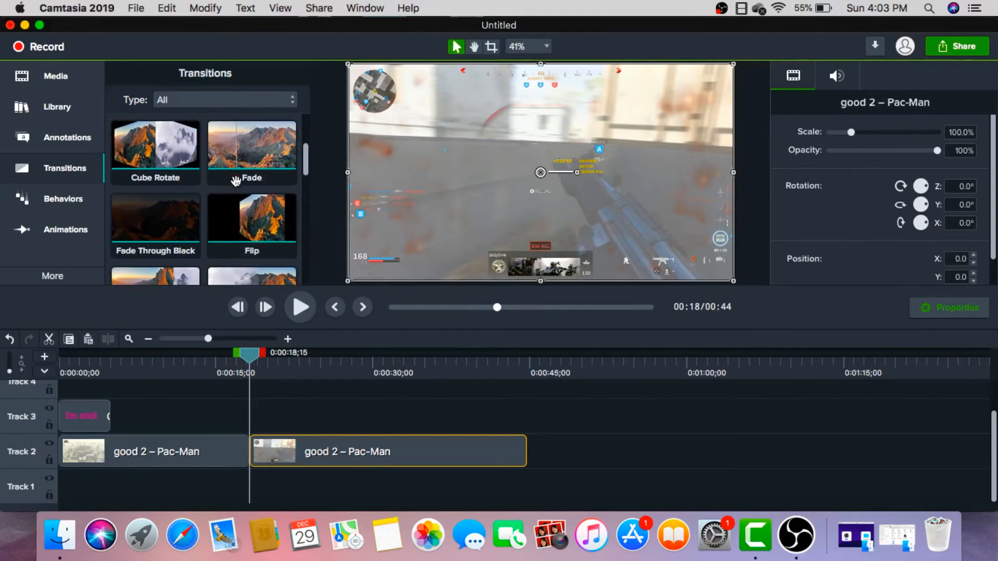
scroll(236, 181, down, 1)
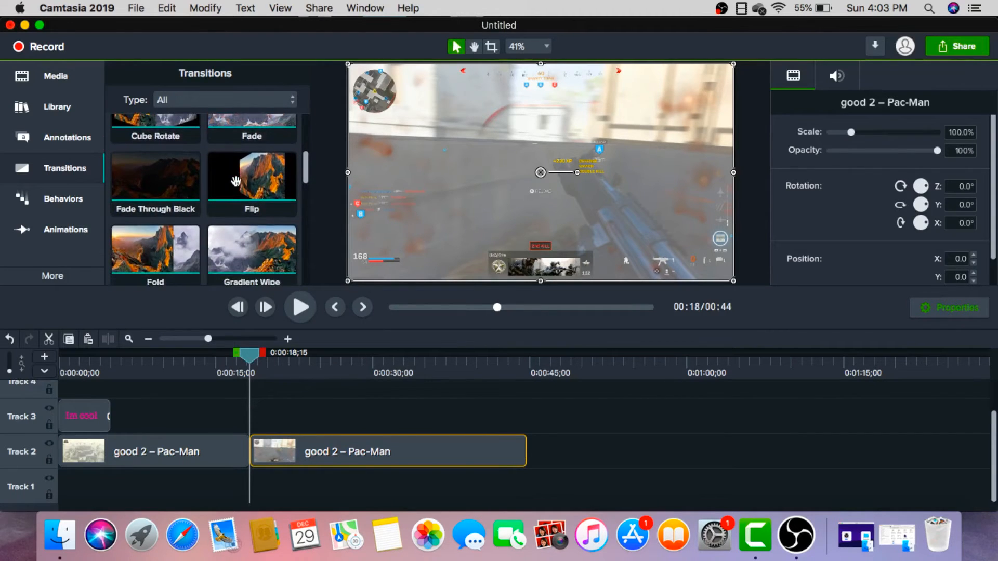
scroll(236, 180, down, 2)
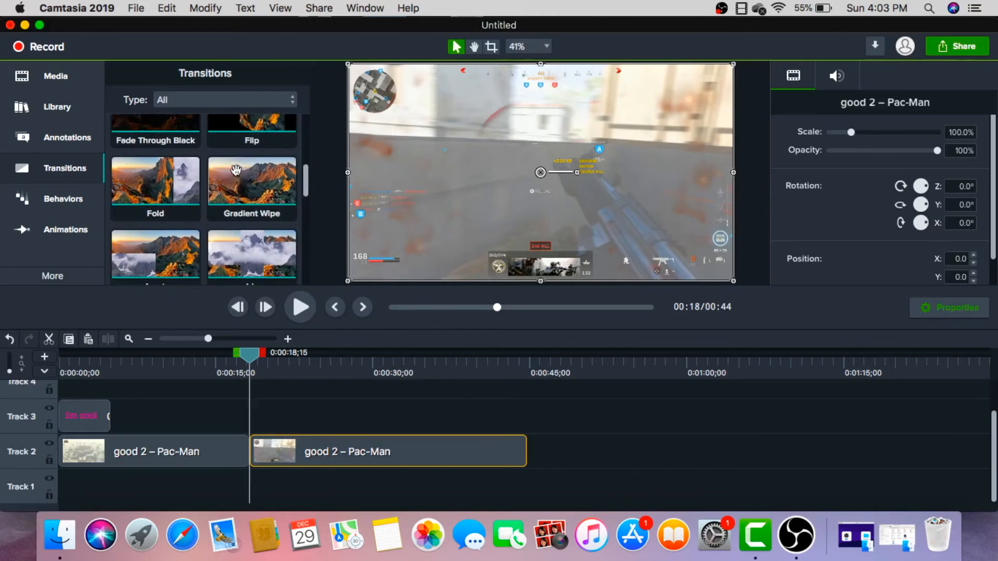
scroll(236, 171, down, 2)
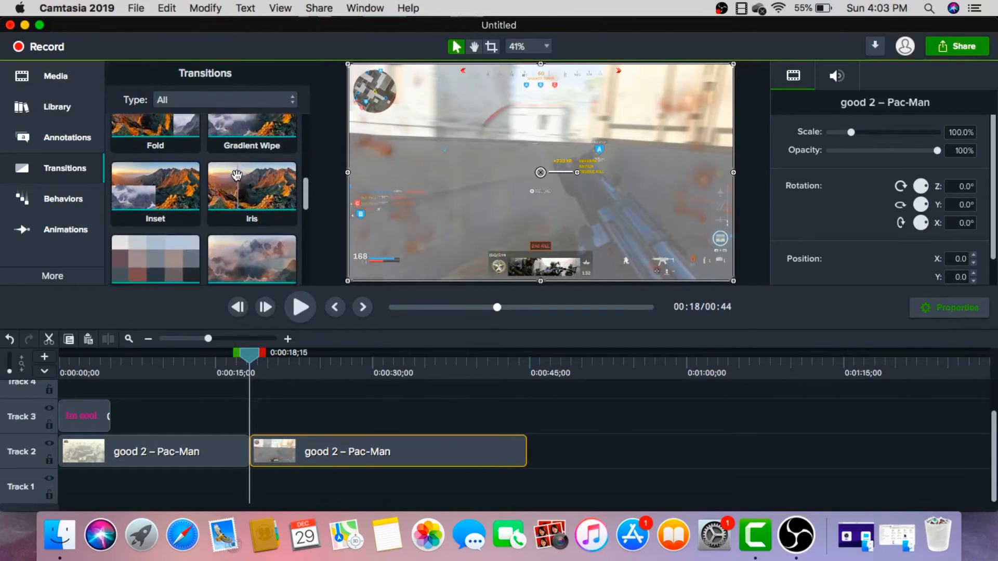
scroll(236, 175, down, 2)
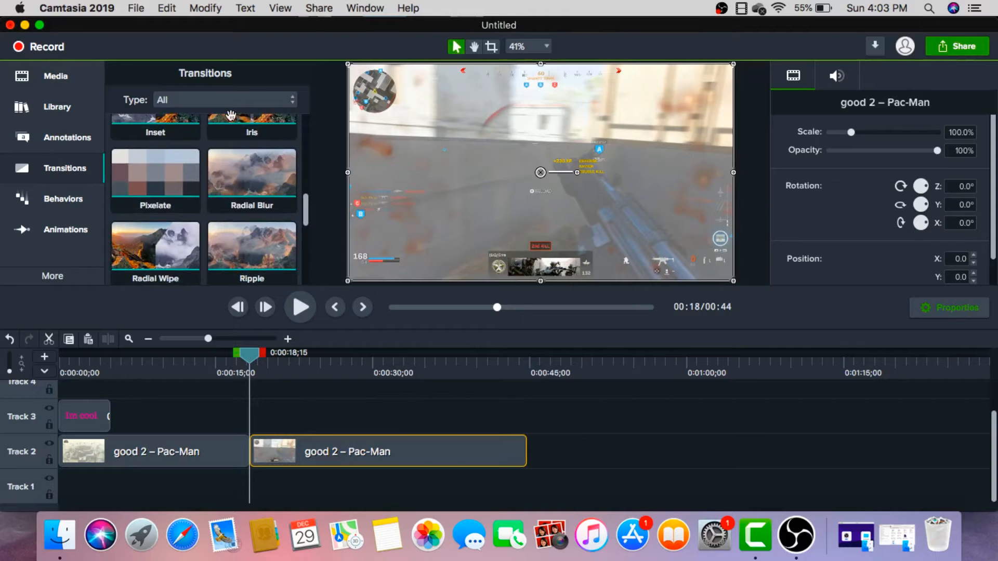
scroll(233, 135, up, 6)
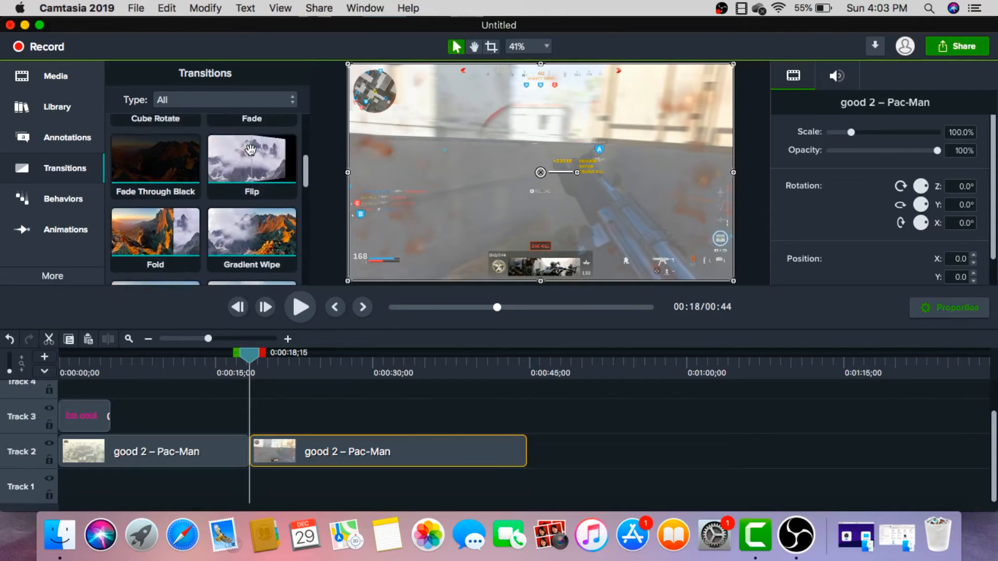
drag(251, 150, 253, 448)
Step: Play back the Flip transition between the two clips on Track 2 and look through the other available transitions
mouse_move(249, 355)
mouse_down()
mouse_move(238, 360)
mouse_move(257, 356)
mouse_move(246, 355)
mouse_up()
click(212, 451)
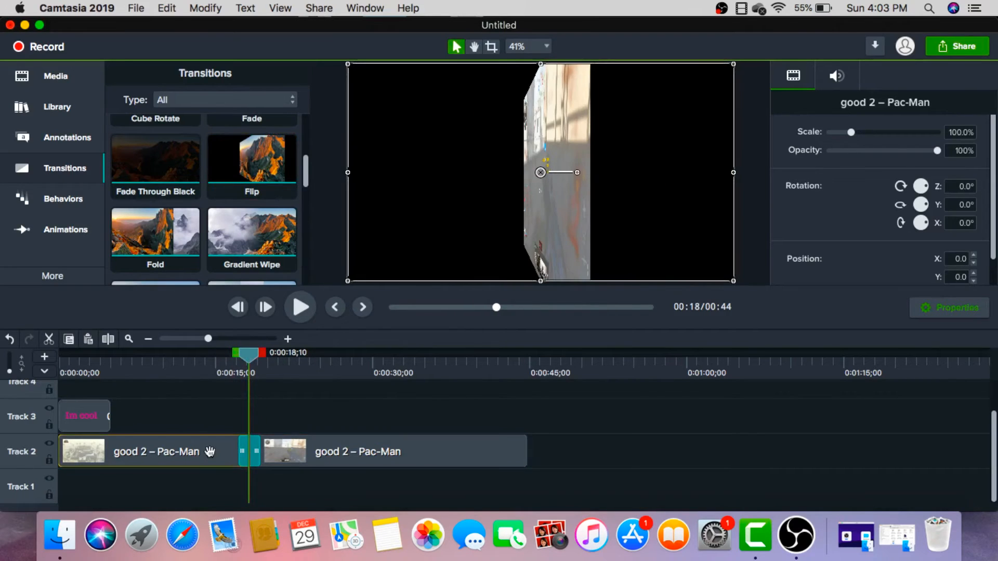
key(Home)
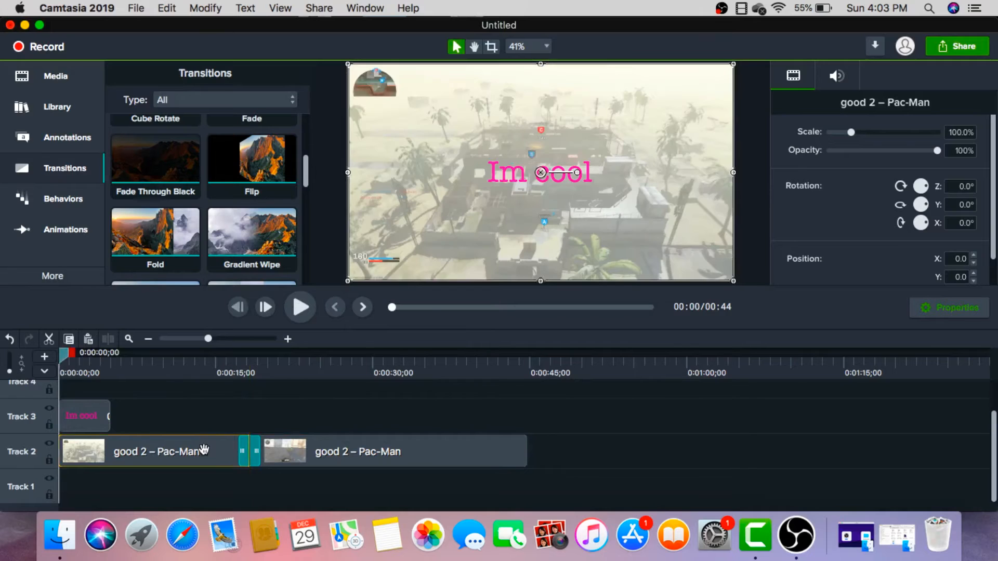
drag(63, 358, 237, 385)
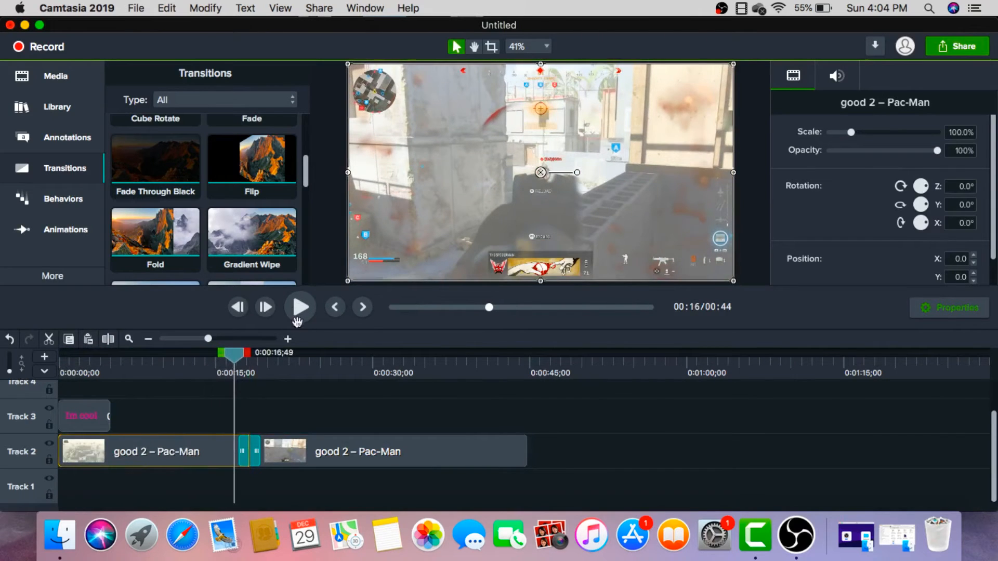
click(299, 311)
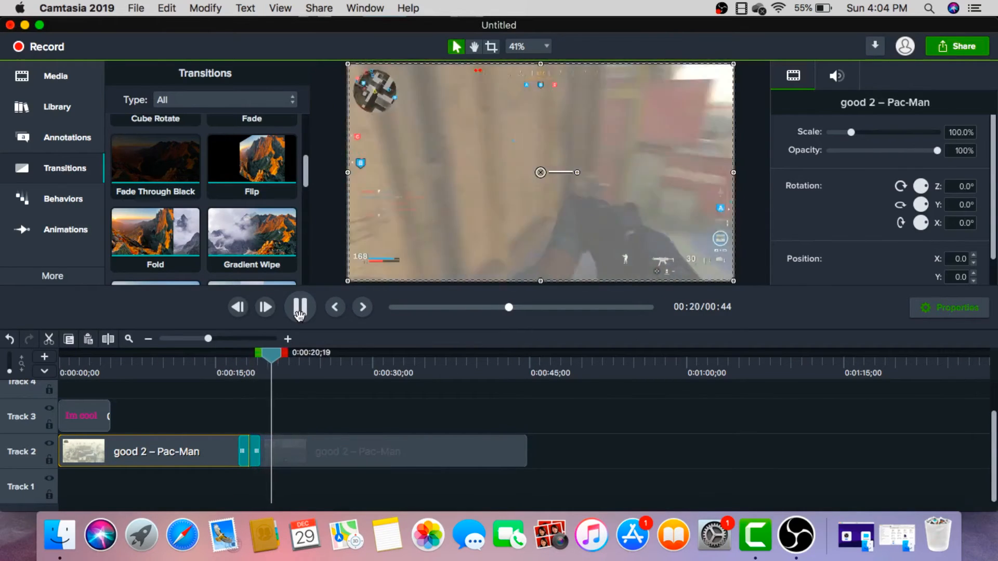
click(299, 312)
scroll(269, 230, down, 2)
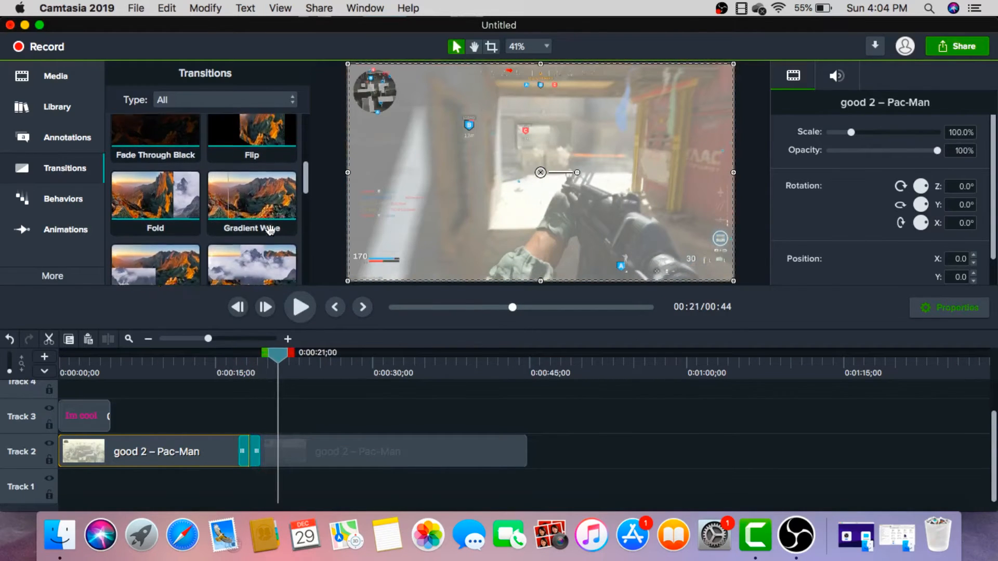
scroll(270, 230, up, 2)
scroll(270, 230, down, 3)
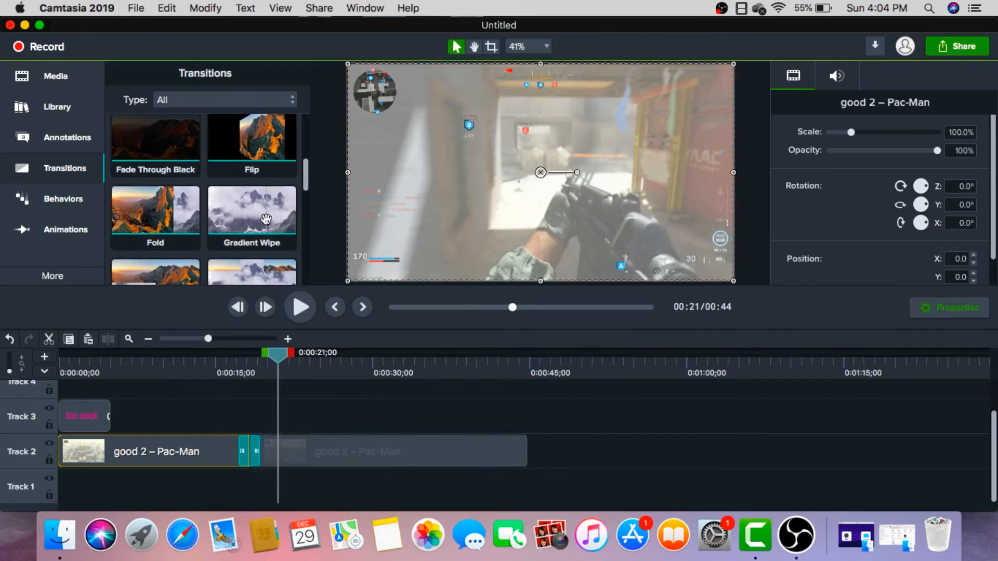
scroll(266, 218, down, 3)
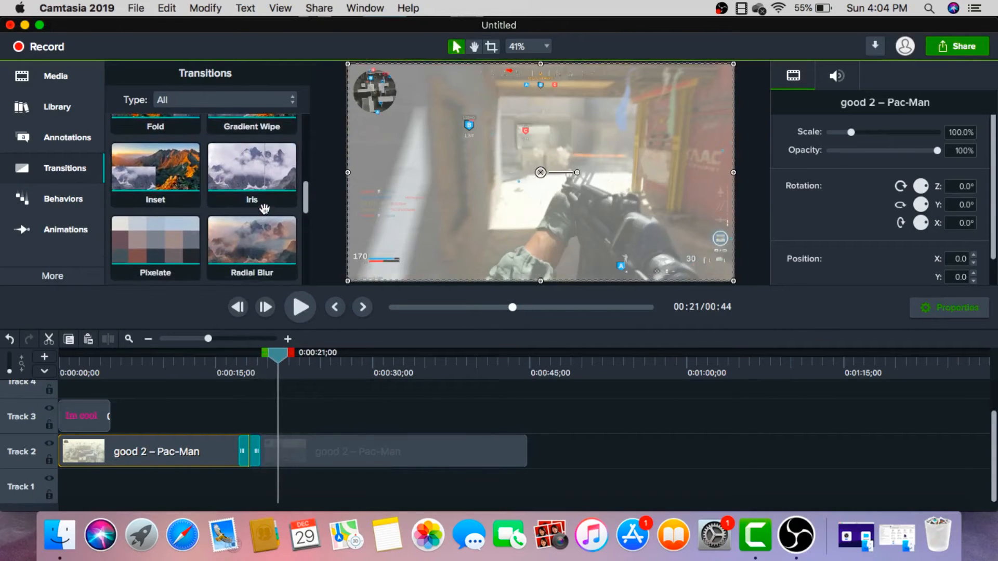
scroll(243, 125, up, 1)
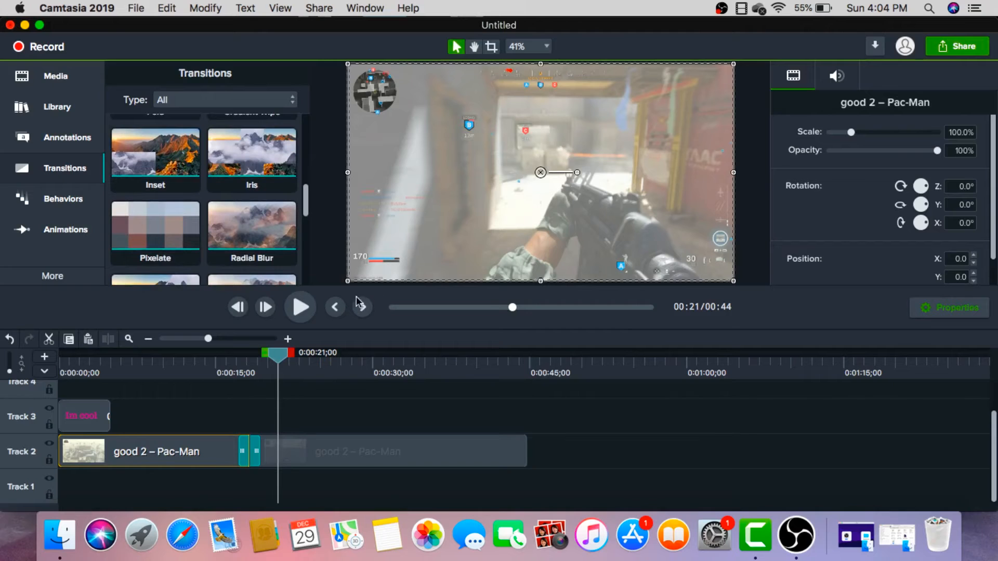
Step: Find the Drifting behavior and apply it to the "Im cool" callout on Track 3
drag(277, 362, 200, 365)
click(55, 190)
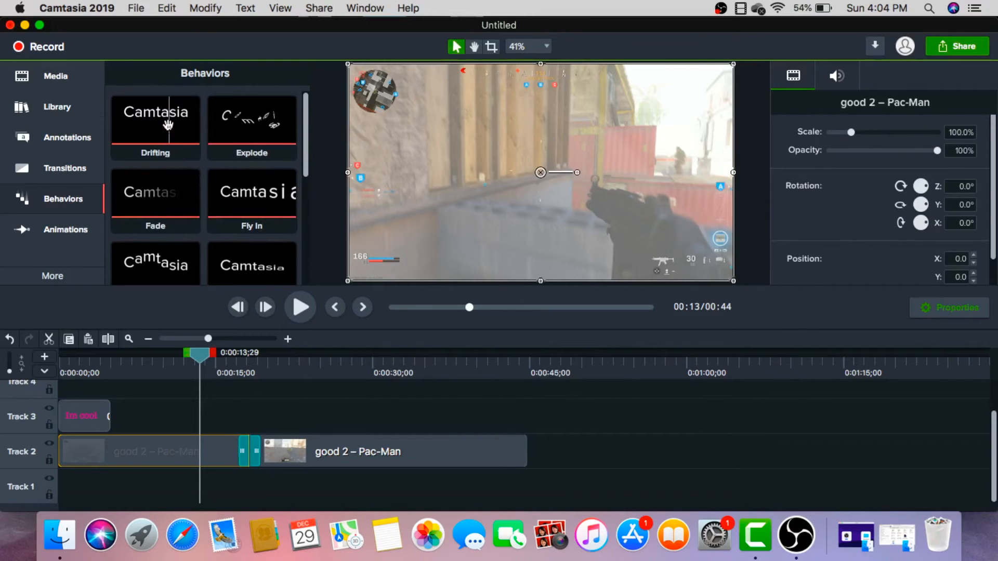
drag(156, 130, 88, 414)
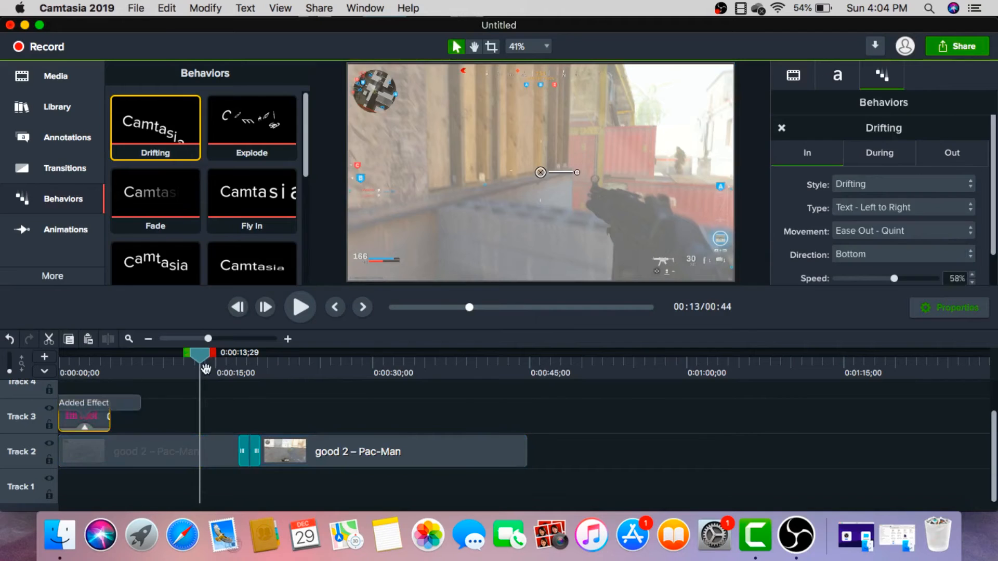
Step: Play the timeline from the beginning to preview the callout's Drifting behavior
drag(196, 360, 46, 373)
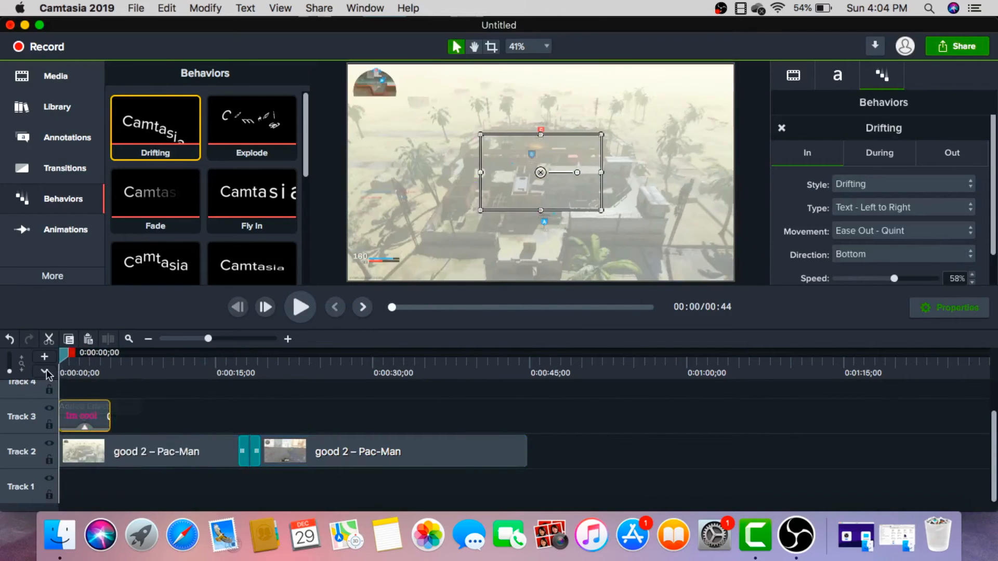
click(299, 307)
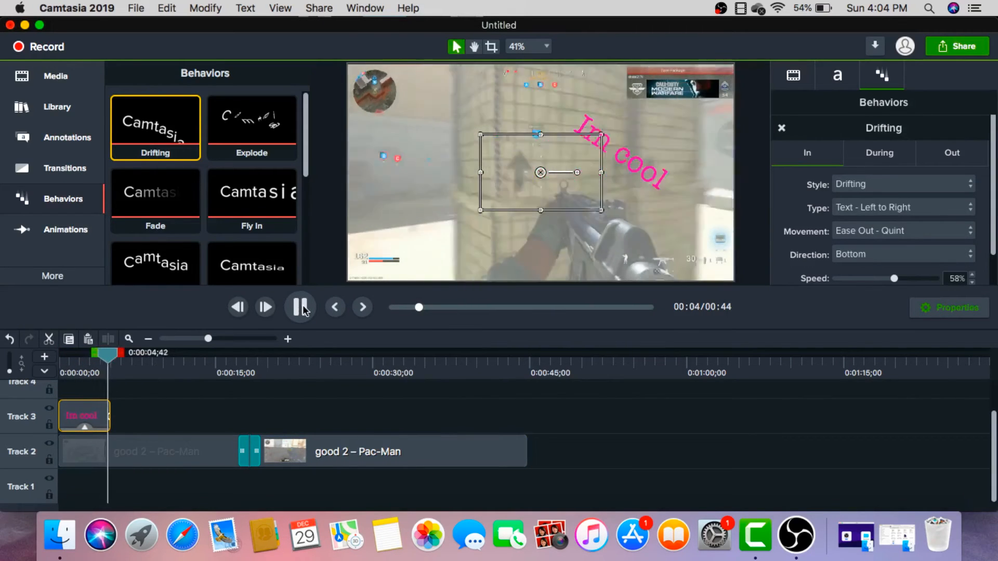
click(302, 309)
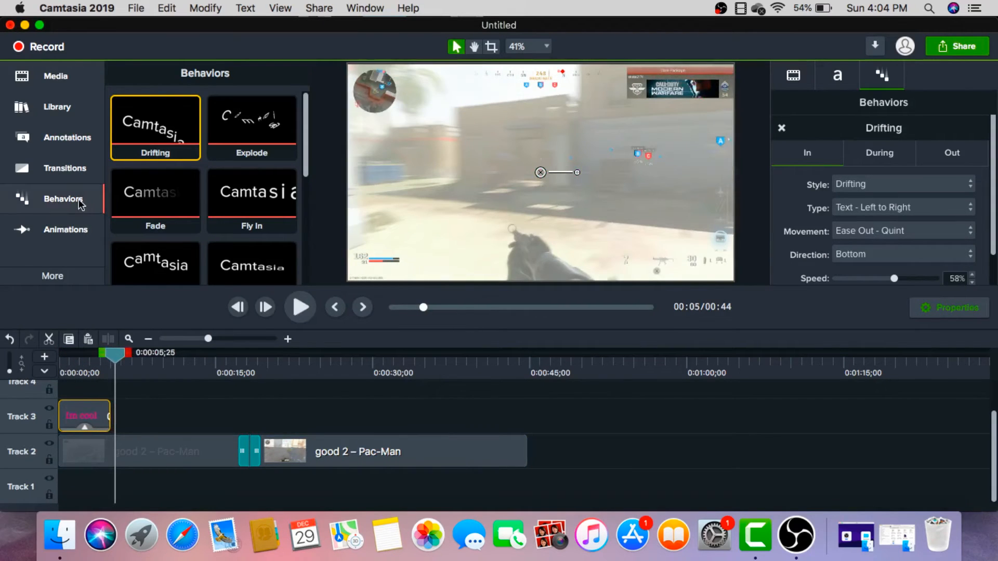
Step: Find the Scale Up animation and apply it to the first gameplay clip on Track 2 at about 0:00:08
click(72, 220)
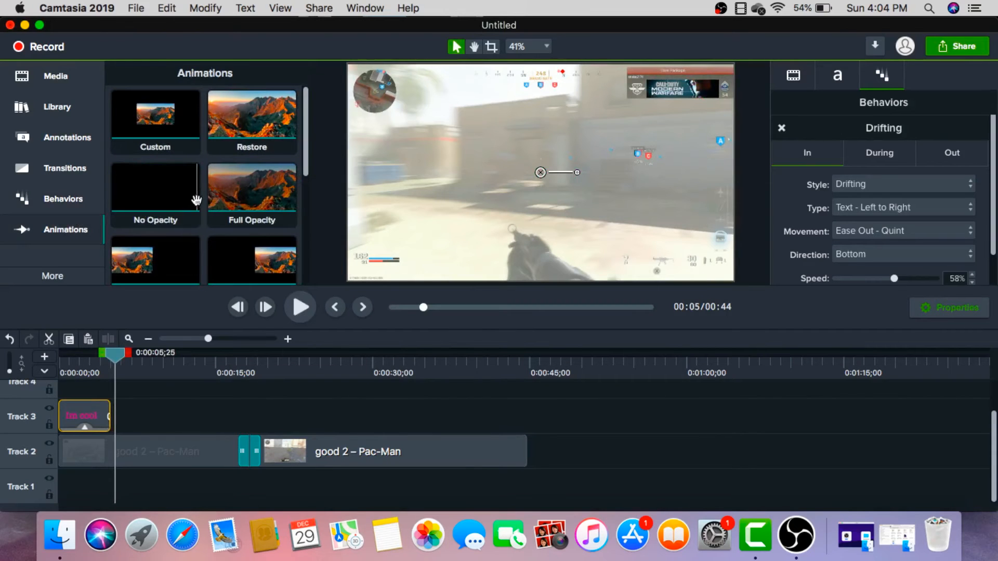
scroll(175, 195, down, 2)
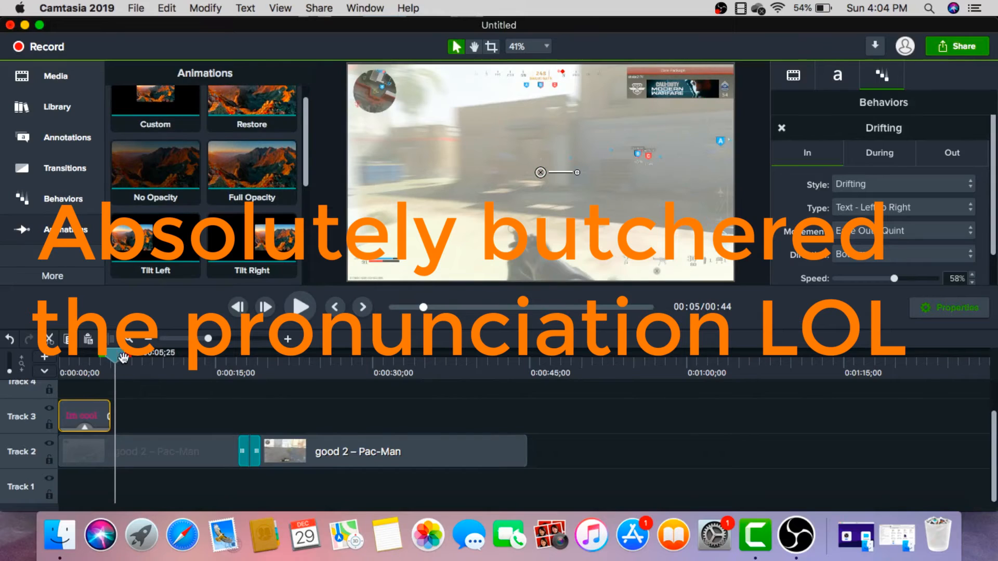
drag(122, 355, 145, 353)
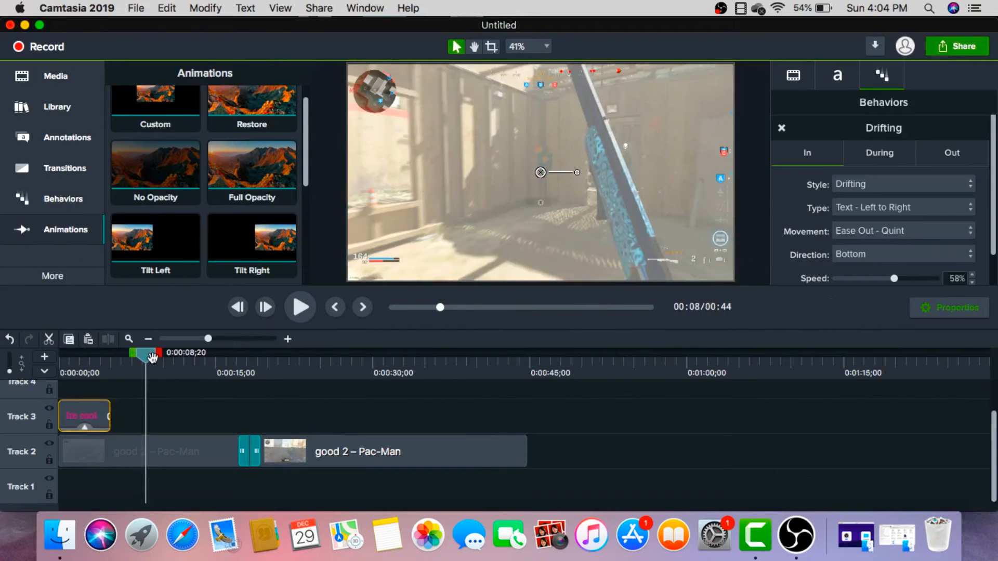
scroll(200, 210, down, 1)
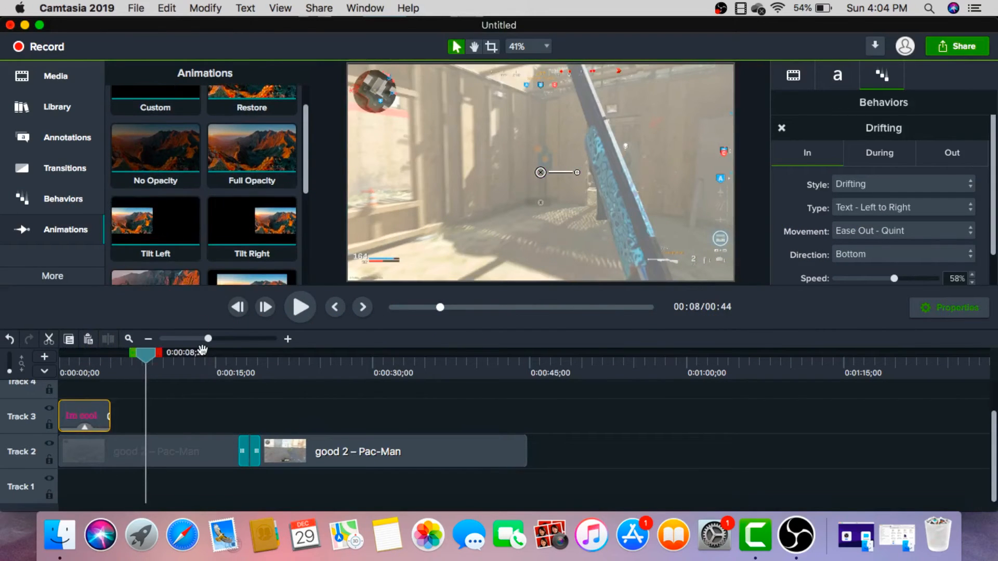
scroll(245, 249, down, 1)
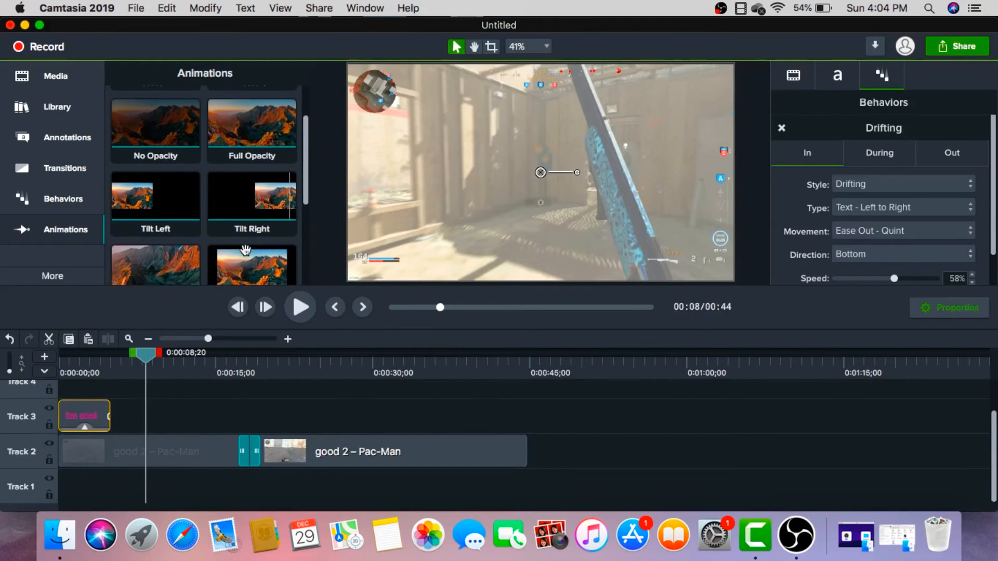
scroll(245, 250, up, 3)
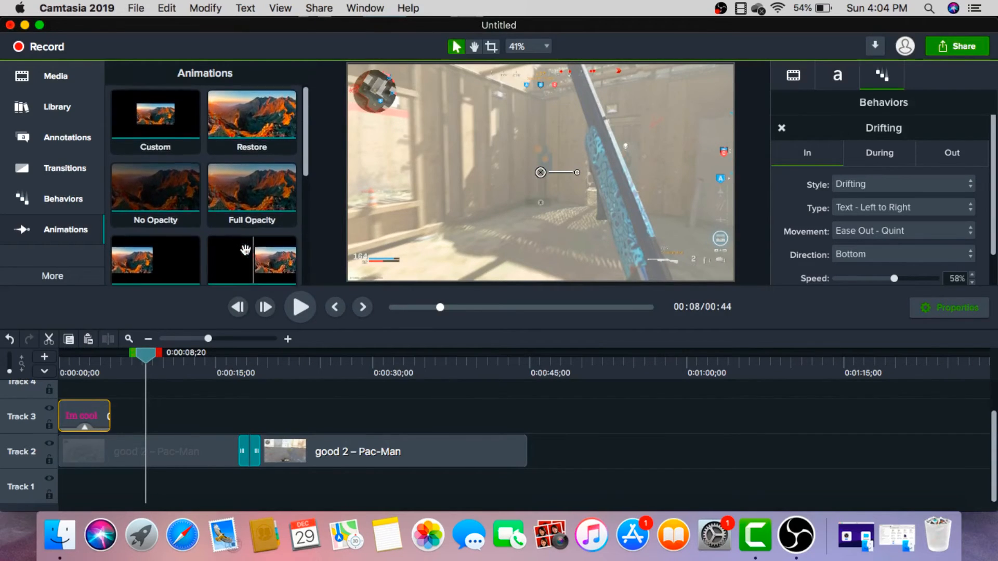
scroll(245, 250, down, 5)
scroll(245, 250, down, 2)
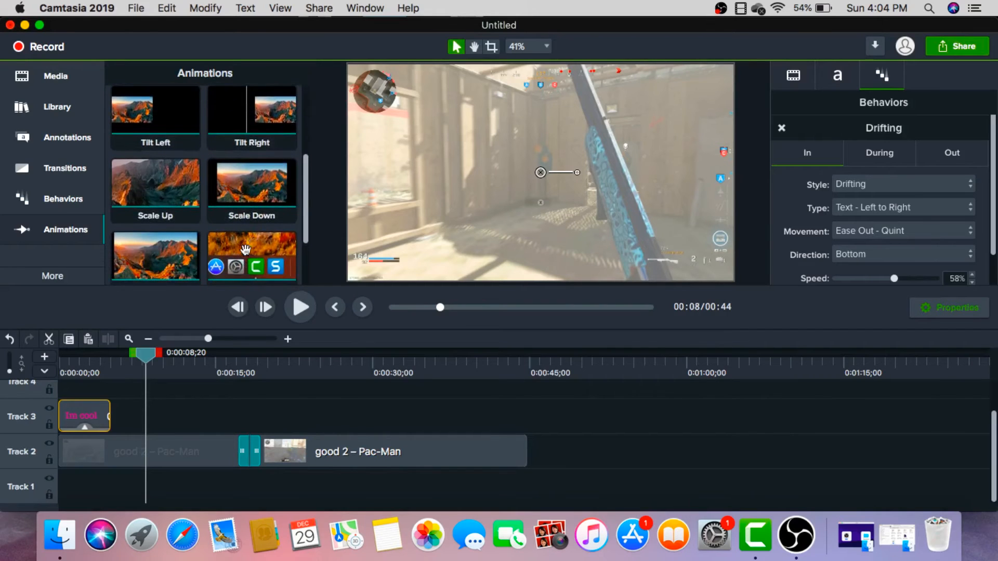
mouse_move(160, 190)
mouse_down()
mouse_move(168, 229)
mouse_move(159, 198)
mouse_up()
drag(159, 198, 164, 365)
drag(166, 460, 158, 457)
Step: Lengthen the Scale Up animation on the first clip to end at about 0:00:15 and play back the zoom
drag(157, 358, 141, 359)
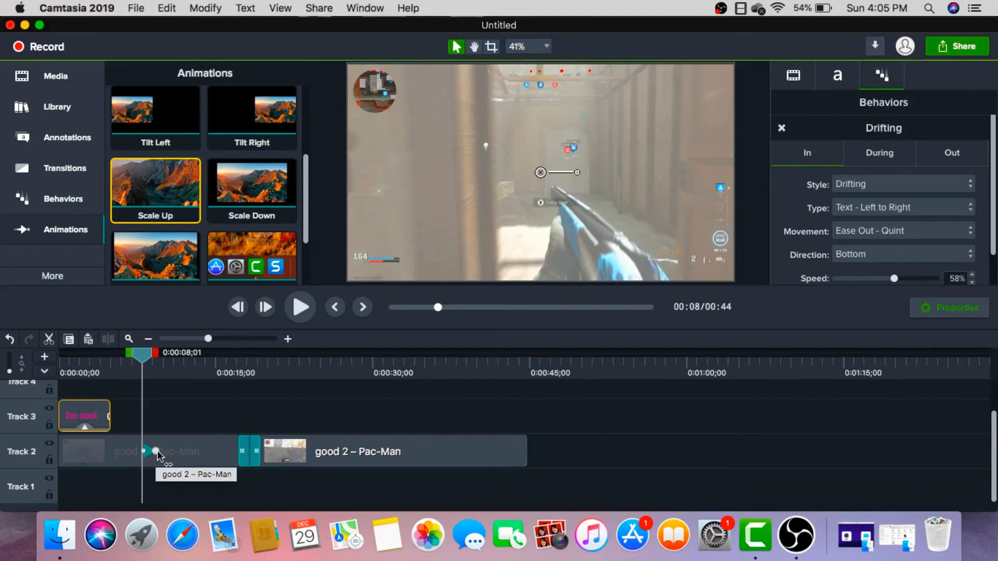
drag(157, 453, 223, 456)
drag(220, 356, 119, 374)
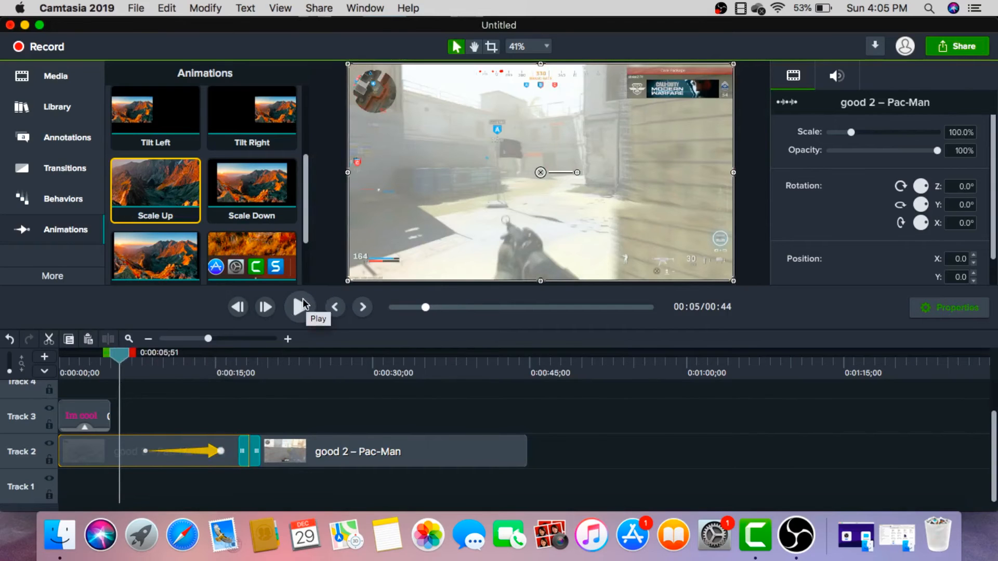
click(302, 306)
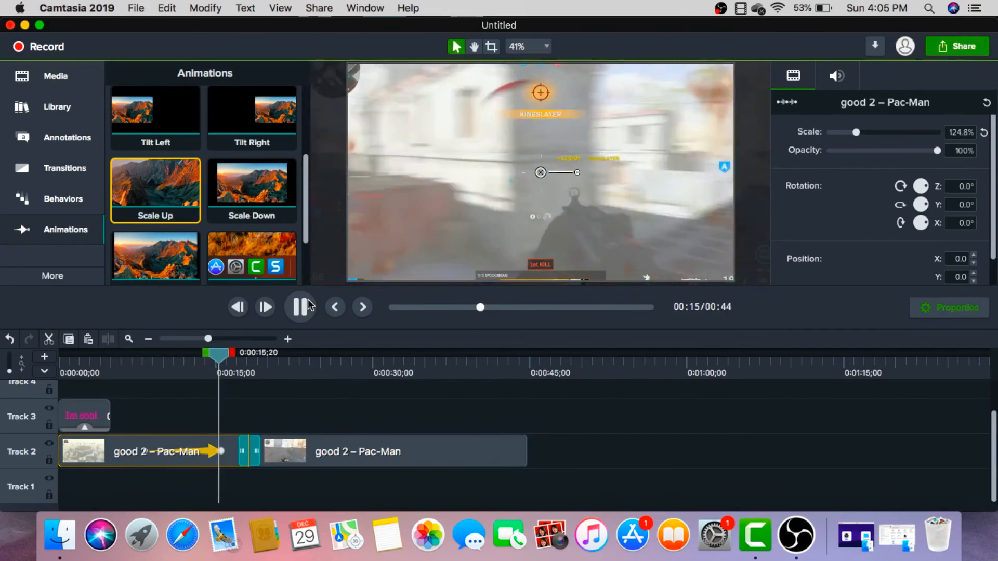
click(300, 306)
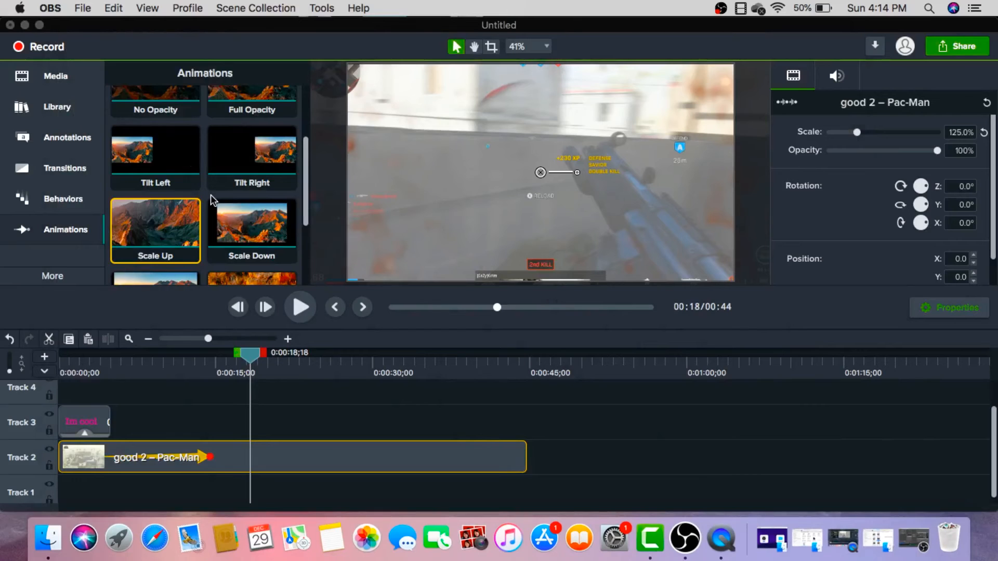
Step: Find the Custom animation and add it to the gameplay clip on Track 2, ending at about 0:00:21;00
scroll(218, 208, up, 1)
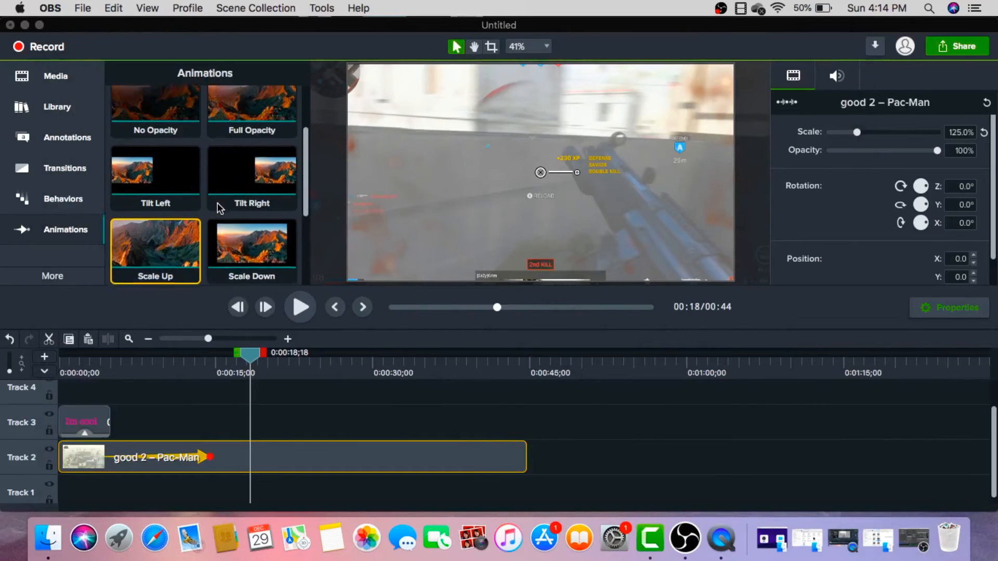
scroll(220, 209, up, 1)
scroll(218, 208, down, 1)
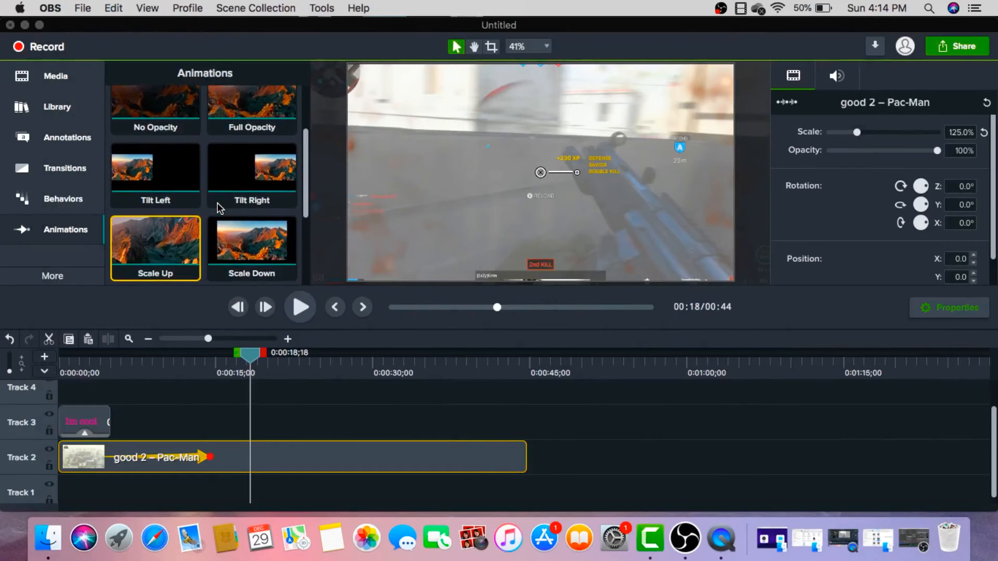
scroll(220, 209, down, 1)
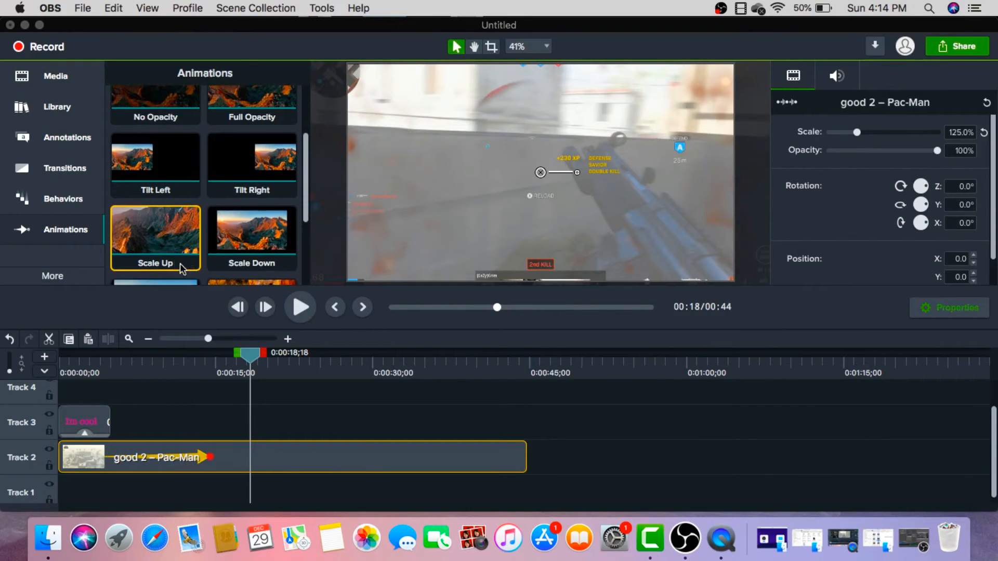
scroll(173, 261, down, 1)
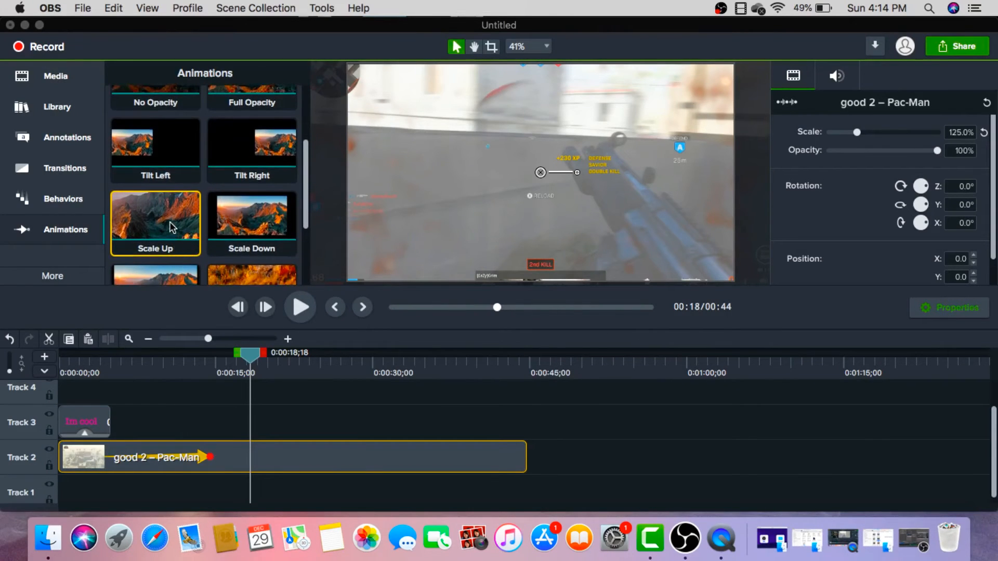
scroll(170, 221, down, 1)
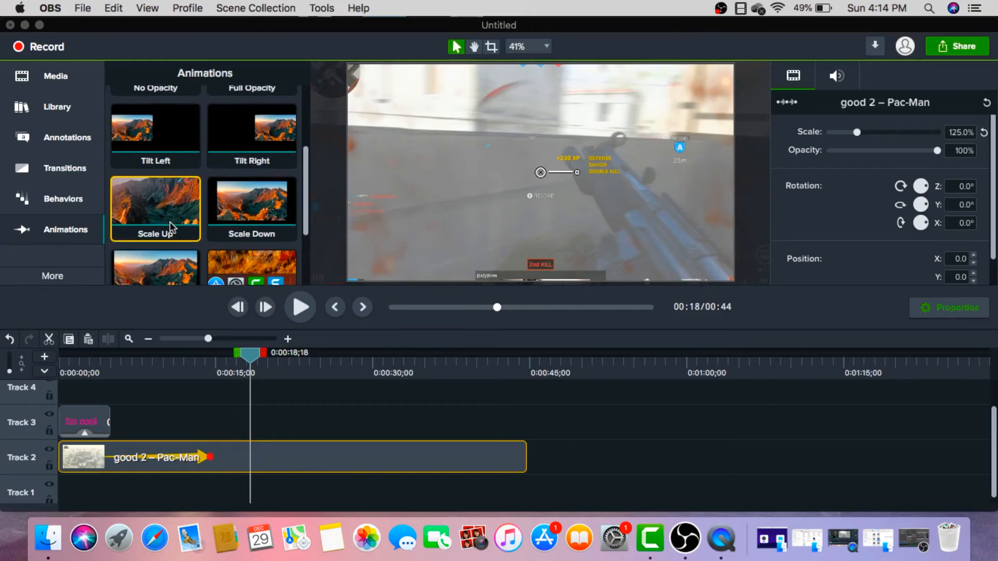
scroll(170, 222, up, 6)
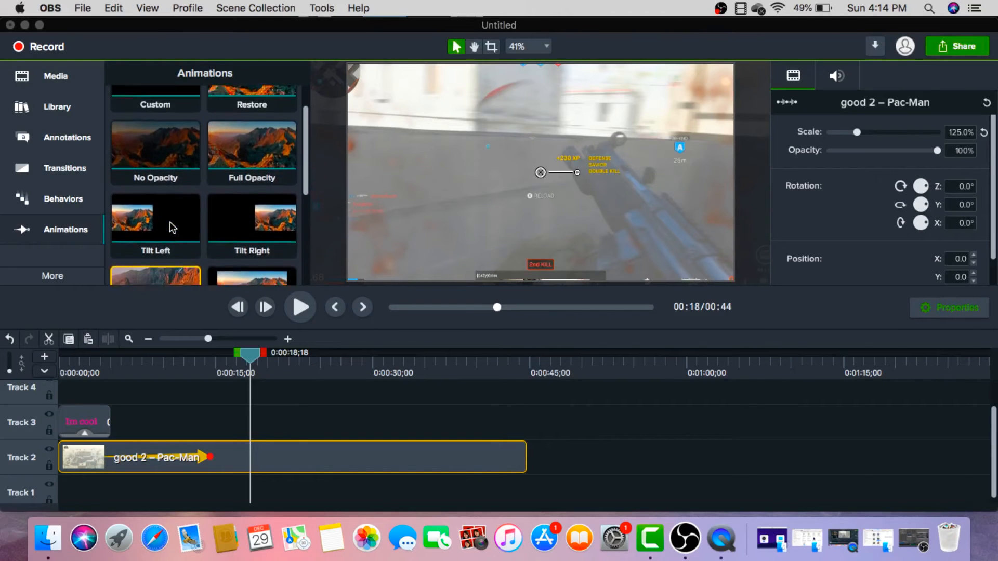
scroll(170, 222, up, 3)
click(164, 124)
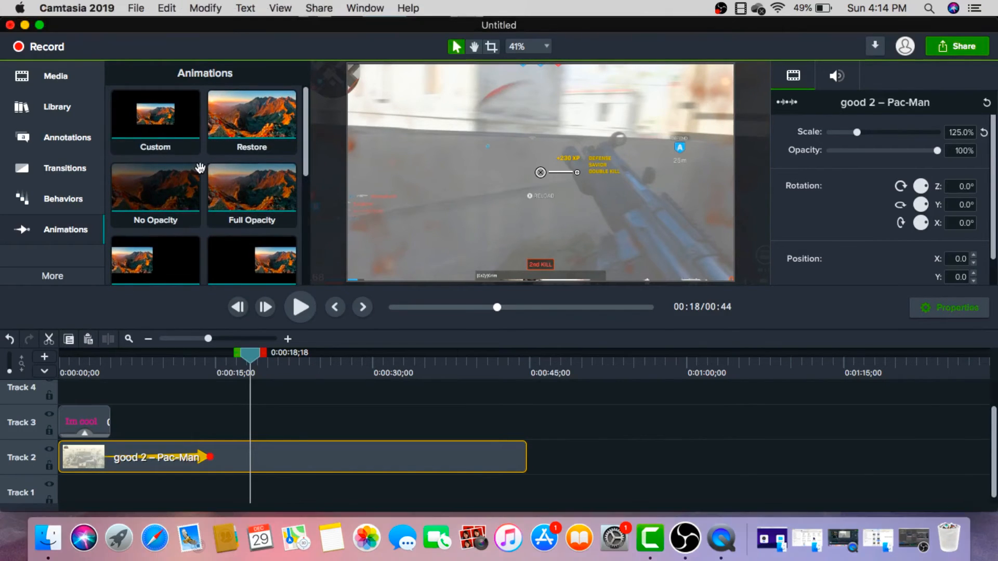
drag(179, 142, 279, 447)
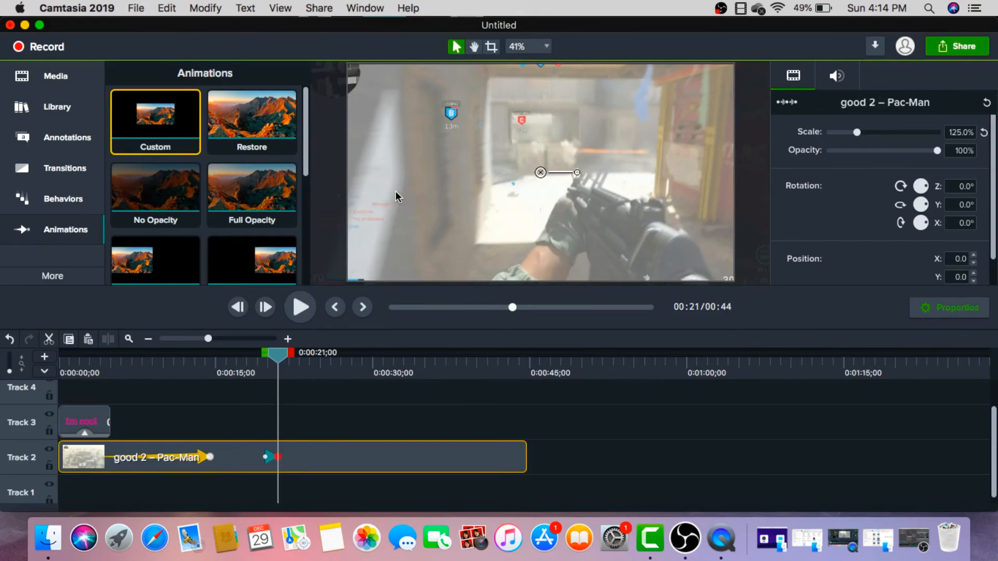
Step: Shift the clip sideways on the canvas to X position 160.0 for the Custom animation and play back the movement
drag(396, 196, 439, 198)
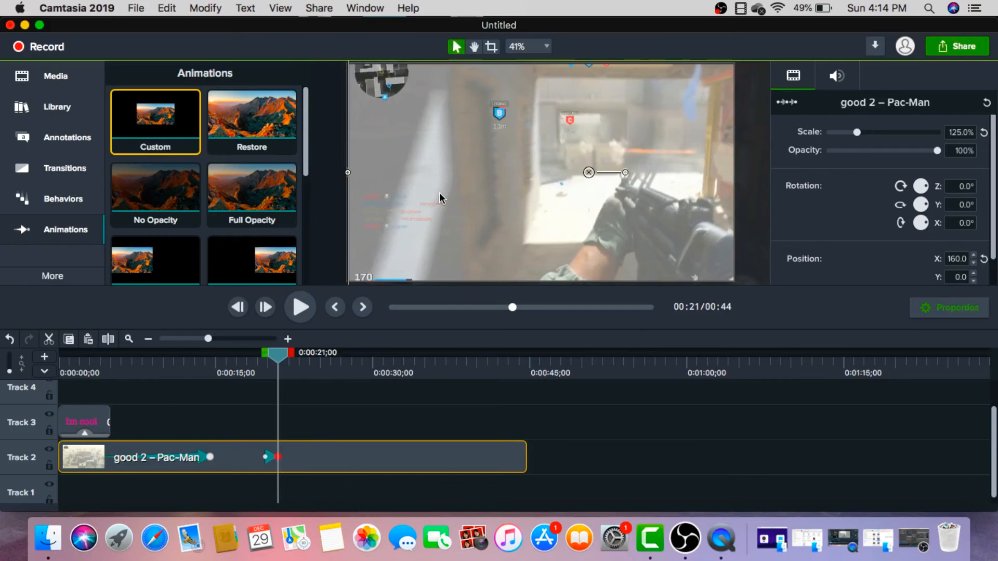
drag(283, 361, 241, 357)
click(300, 307)
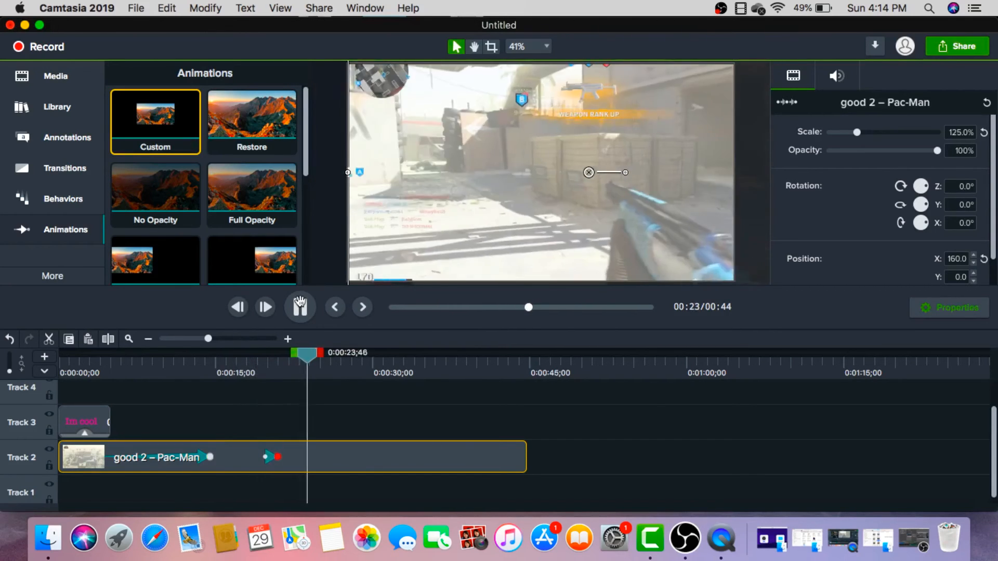
click(301, 306)
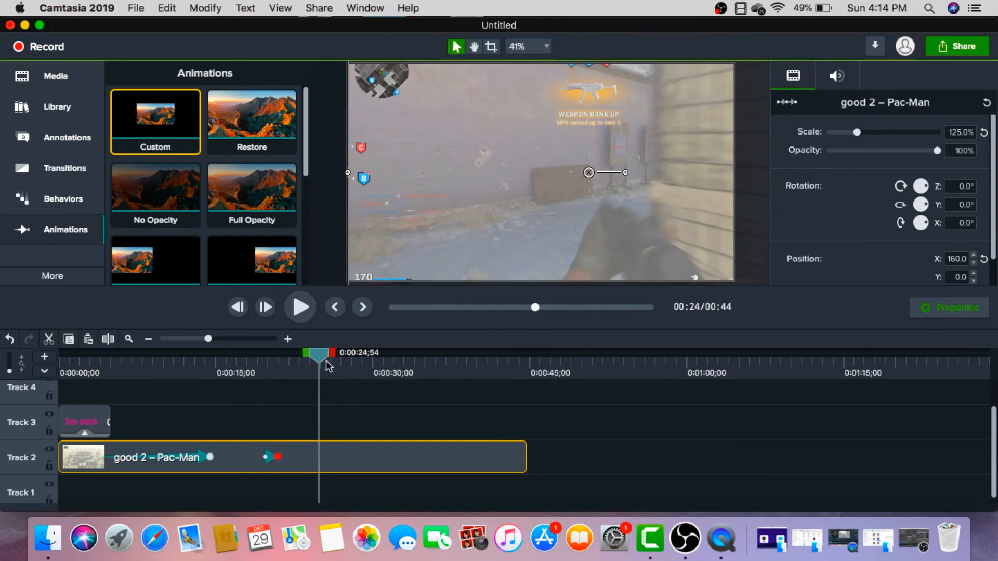
Step: Lengthen the Custom animation on the Track 2 clip to end at about 0:00:26 and play back the sideways movement
drag(328, 365, 338, 373)
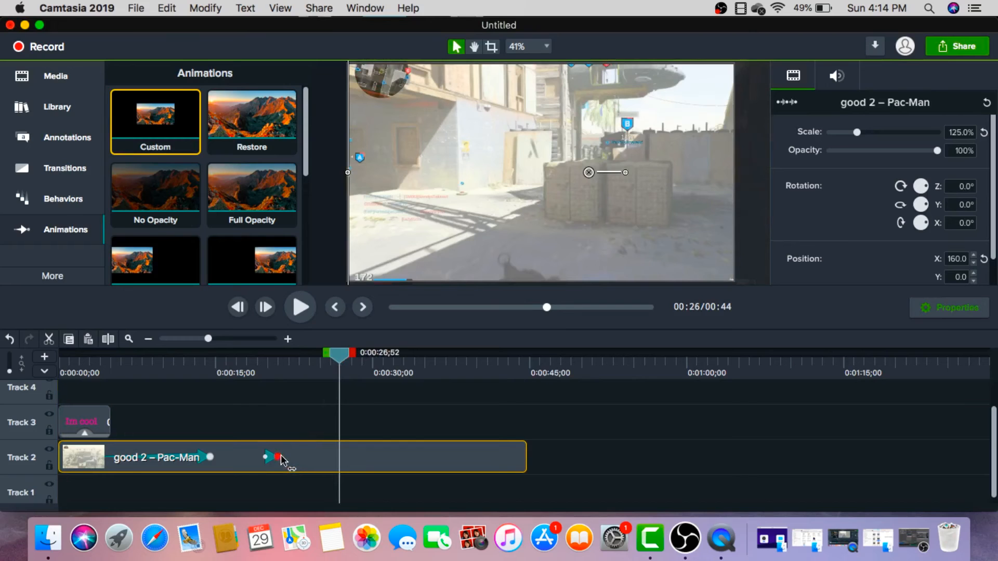
drag(279, 461, 332, 457)
drag(331, 360, 264, 364)
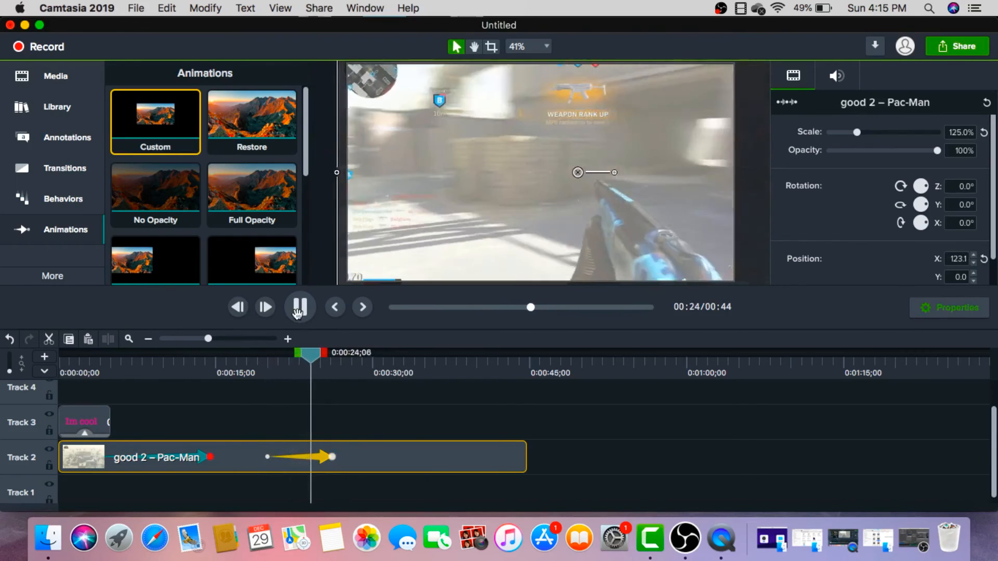
click(297, 312)
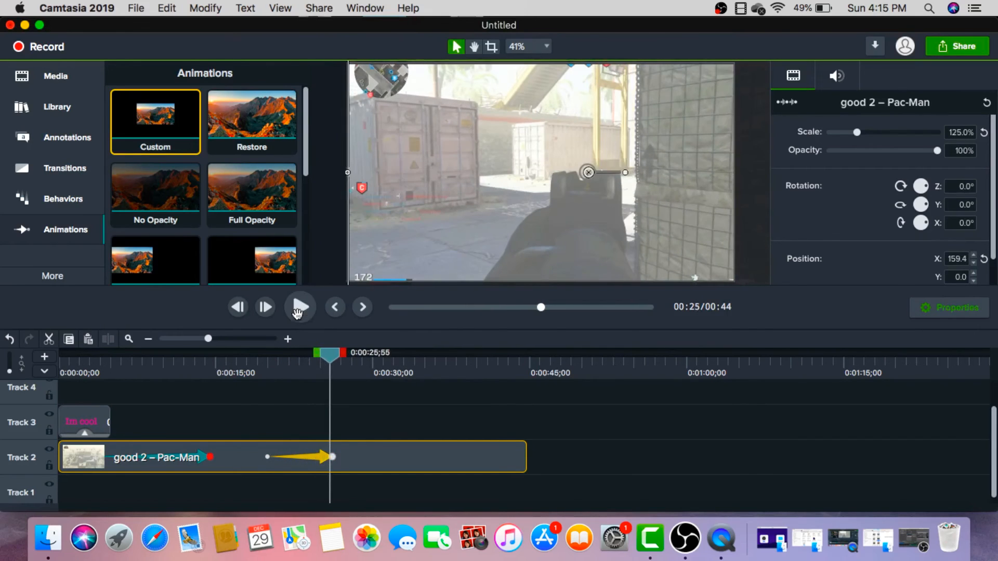
Step: Add another Custom animation to the Track 2 gameplay clip, ending at about 0:00:32;14, with the clip's properties shown
drag(331, 359, 363, 370)
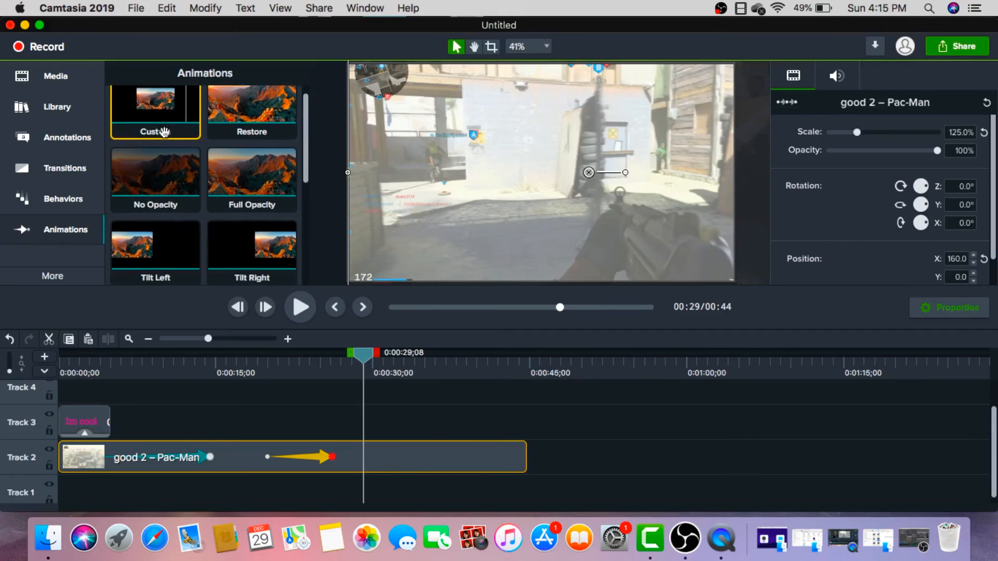
drag(175, 129, 394, 458)
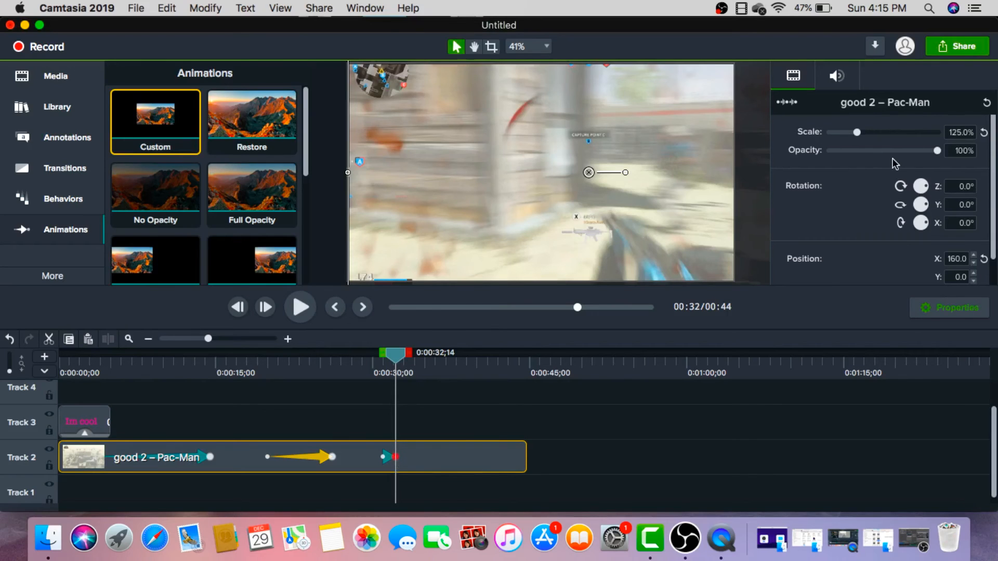
click(941, 303)
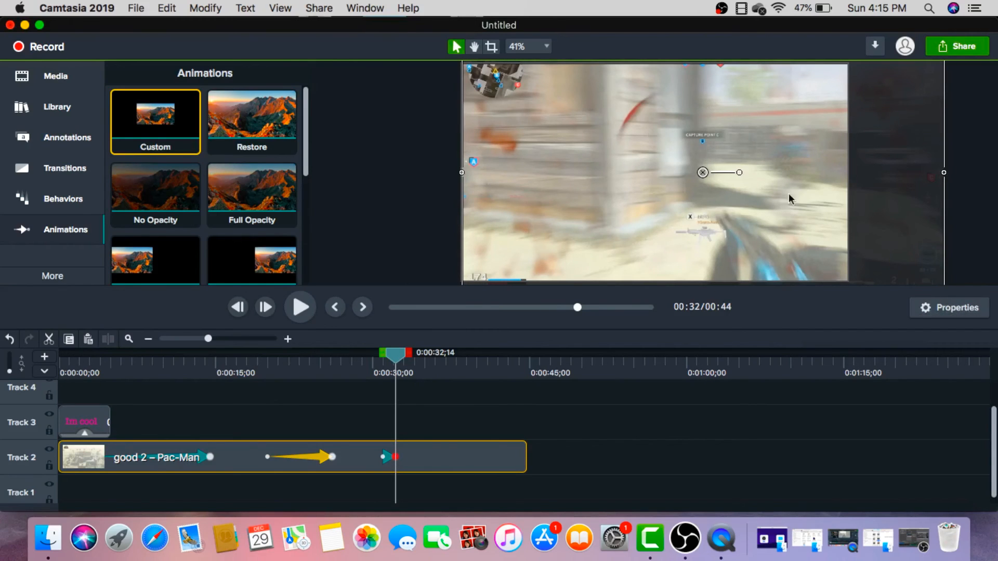
click(942, 311)
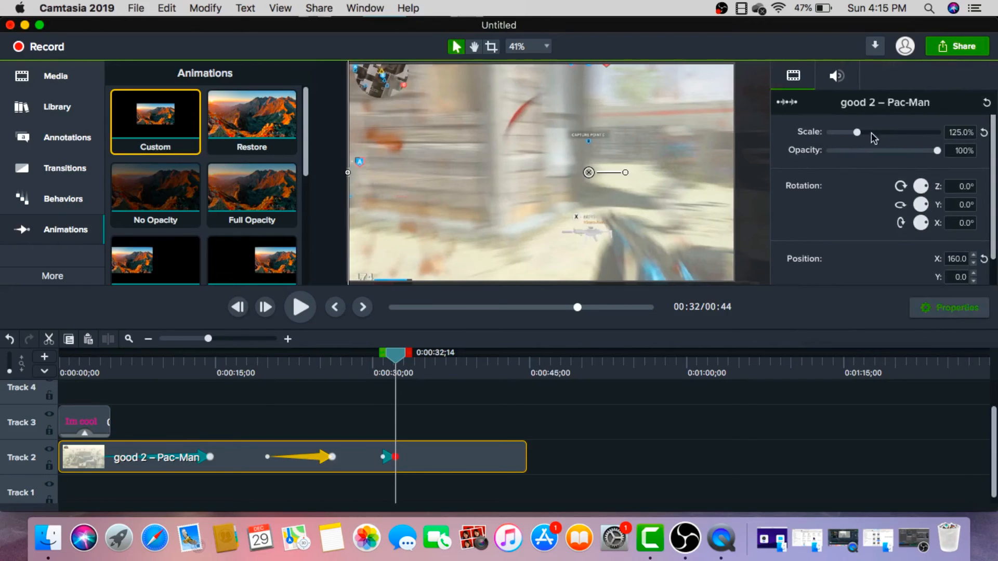
Step: Reset the clip's scale to 100% and its X position to 0.0 at the end of the last Custom animation
click(984, 134)
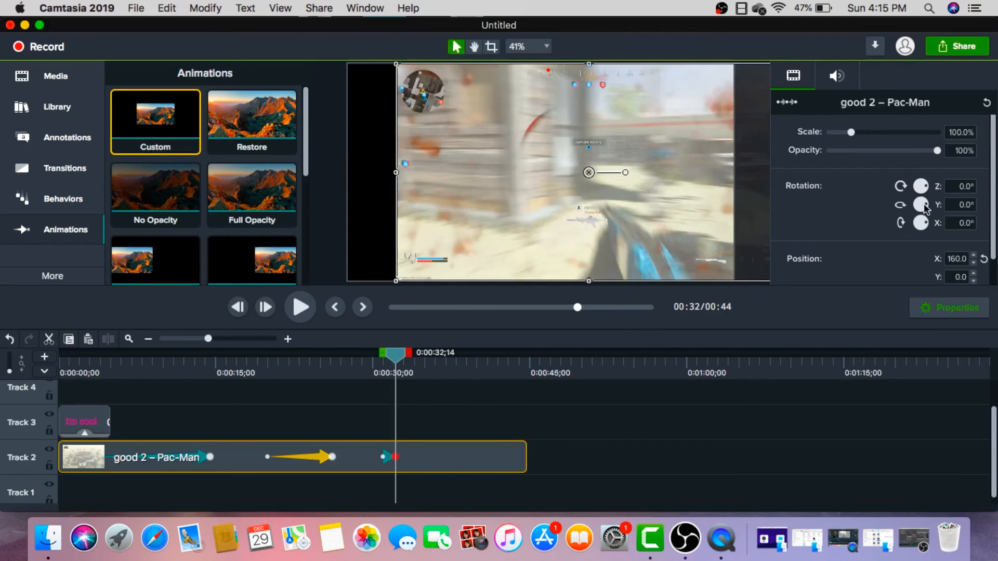
scroll(935, 208, down, 1)
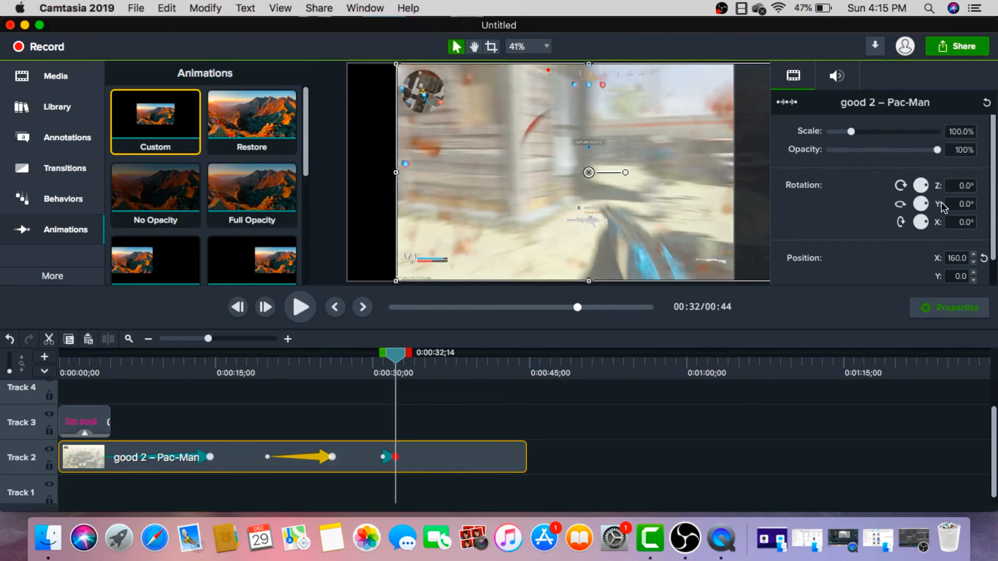
click(984, 252)
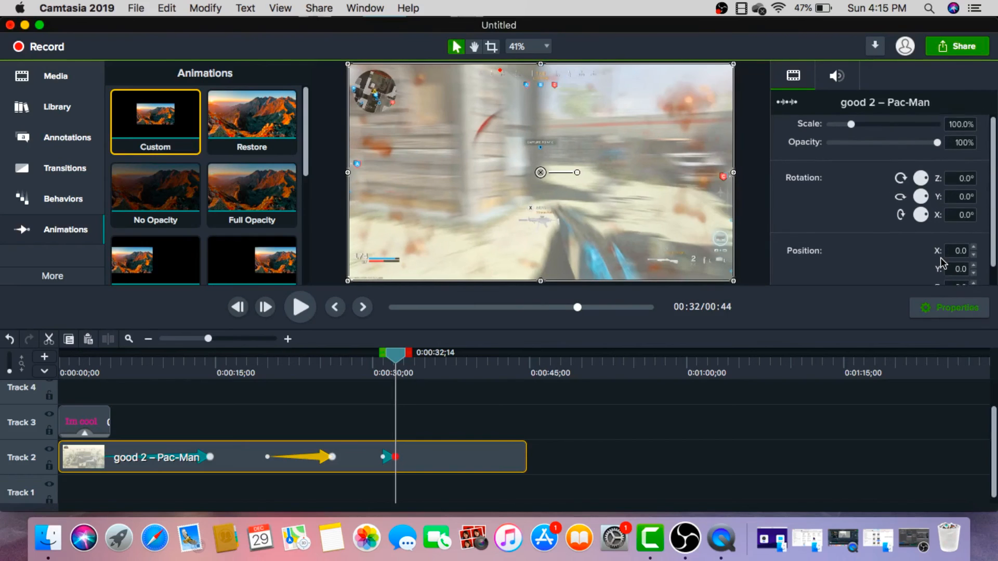
scroll(941, 262, down, 3)
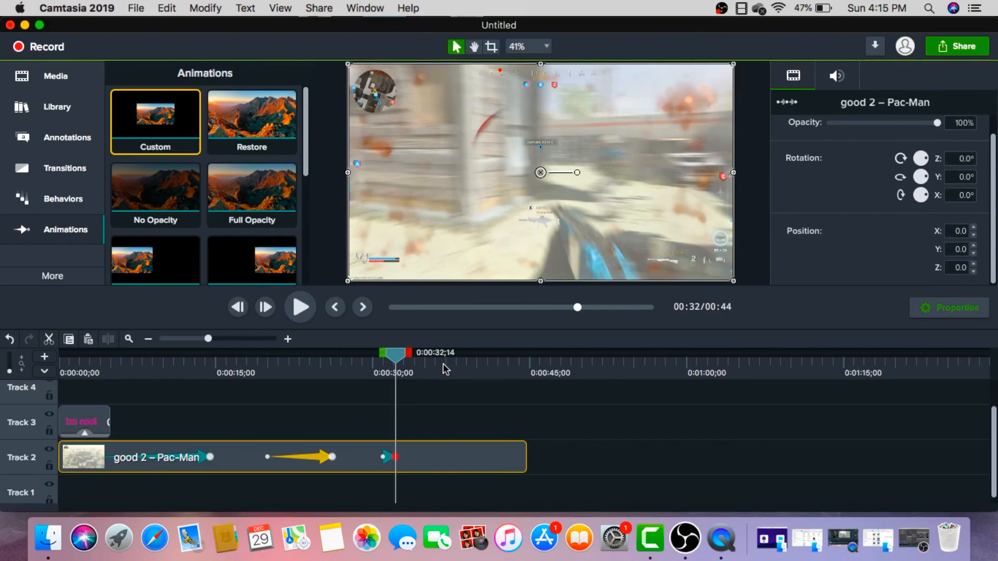
Step: Lengthen the last Custom animation to end at about 0:00:37;46 and play back its start from about 0:00:30
drag(395, 355, 373, 351)
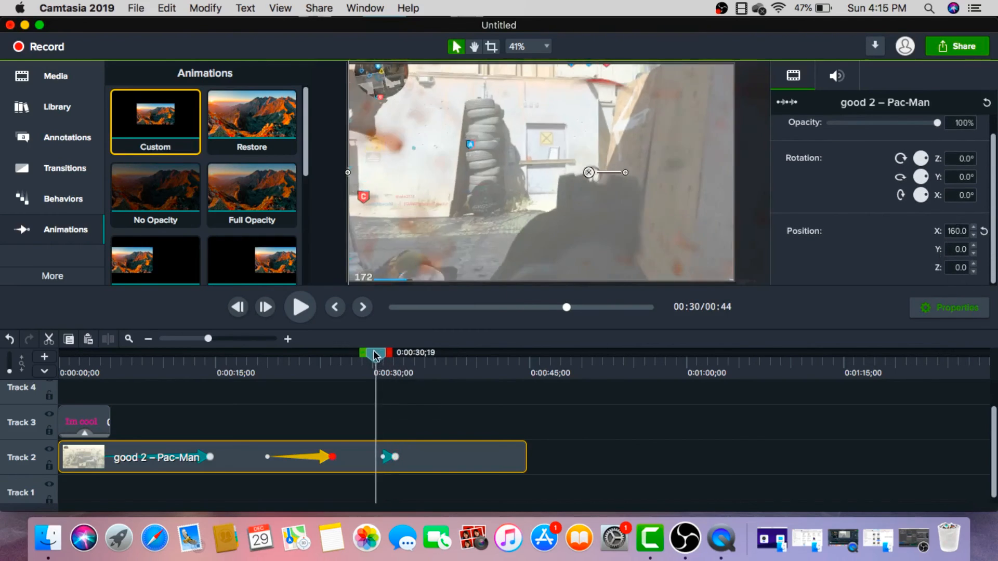
click(395, 460)
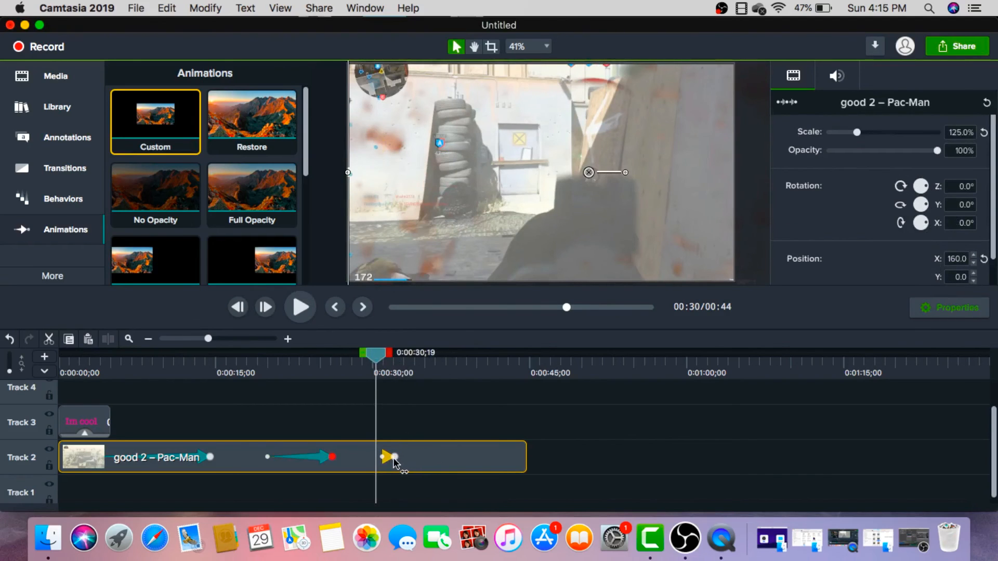
drag(394, 460, 453, 466)
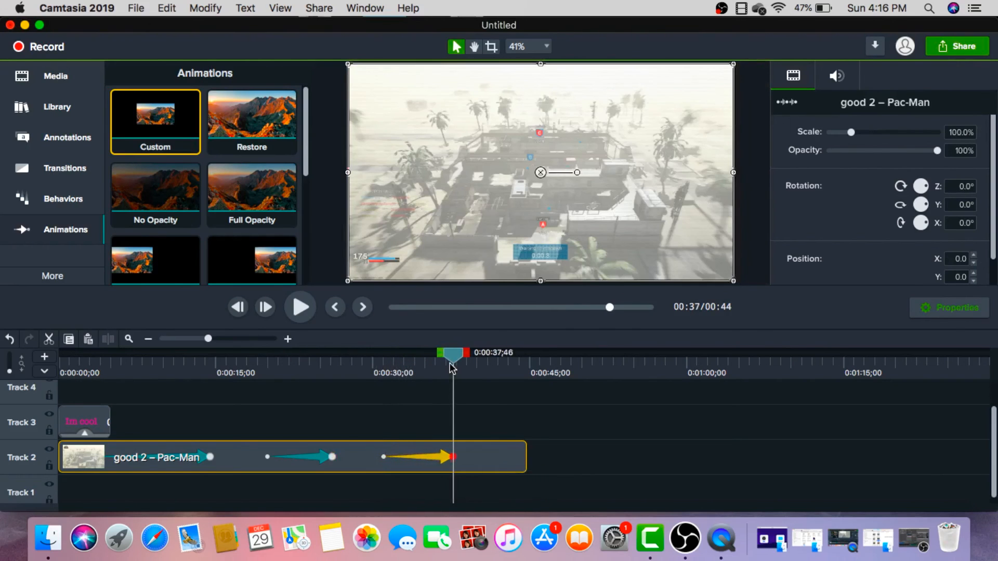
click(378, 373)
click(375, 374)
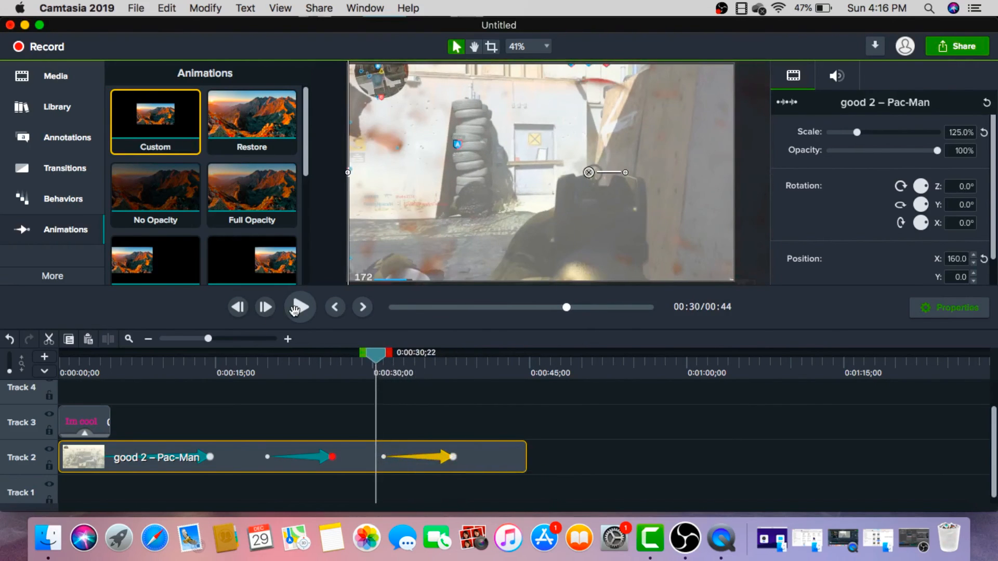
click(295, 307)
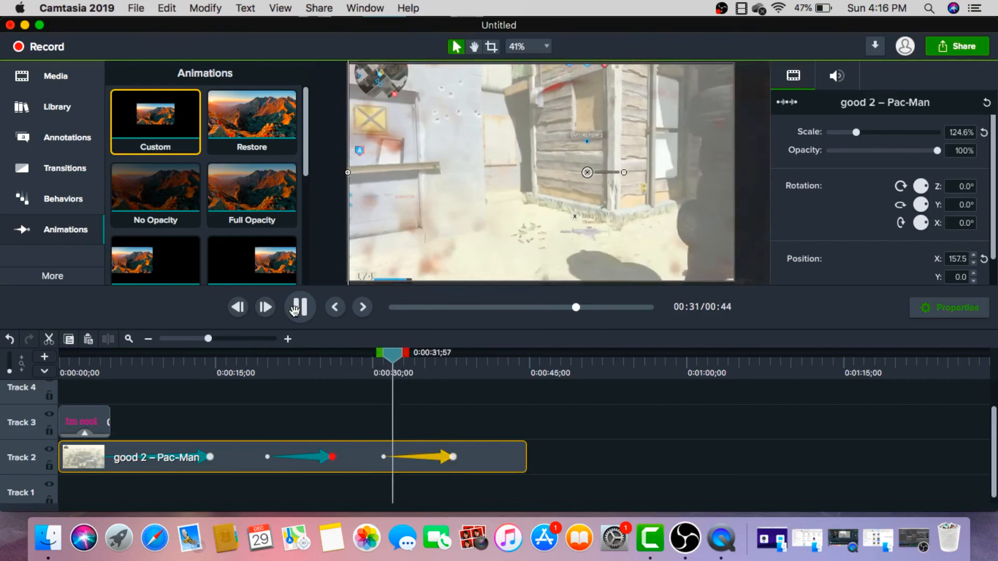
click(296, 307)
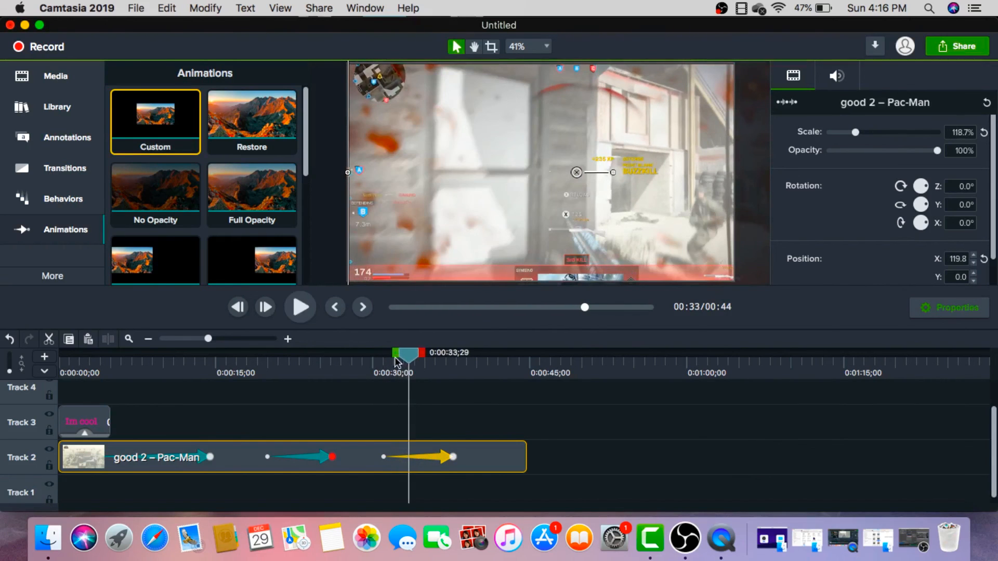
Step: Play back the clip from about 0:00:24 through the end of the last Custom animation
drag(409, 358, 310, 378)
click(301, 313)
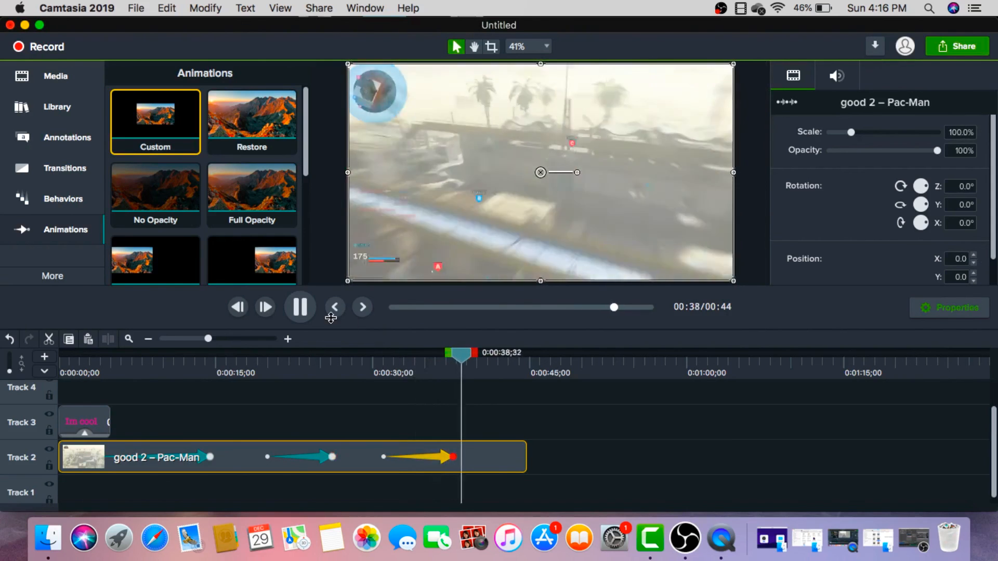
click(300, 308)
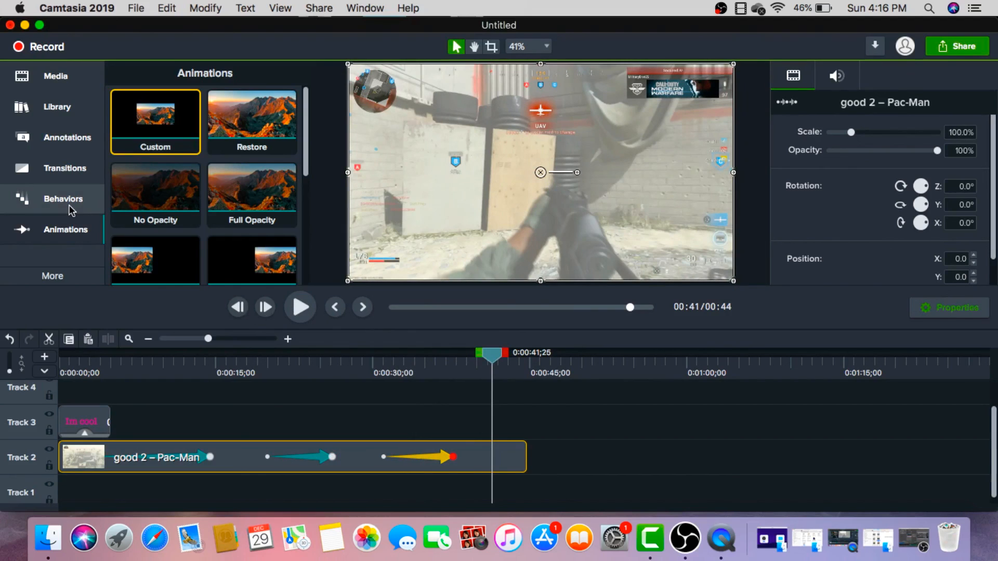
click(62, 281)
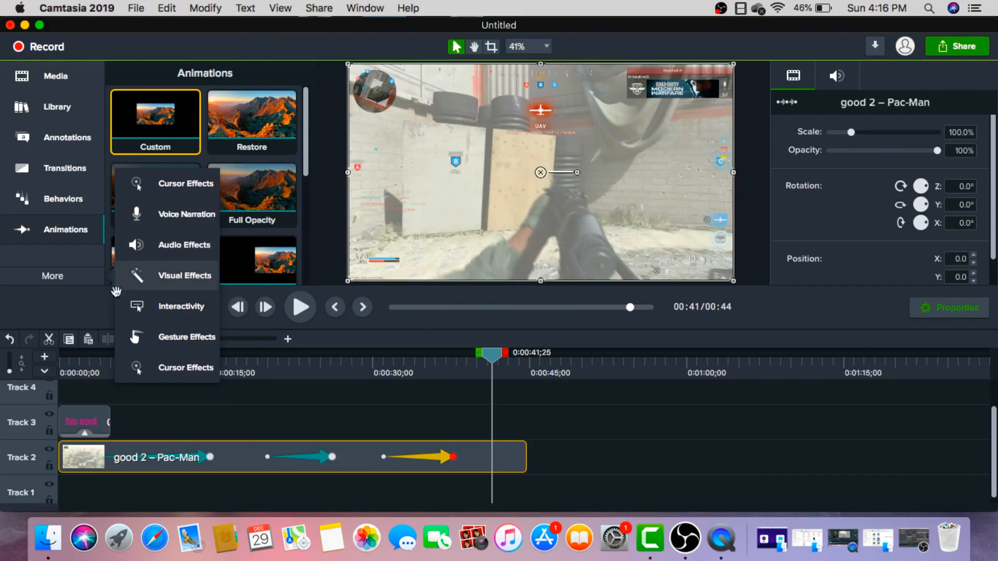
click(66, 311)
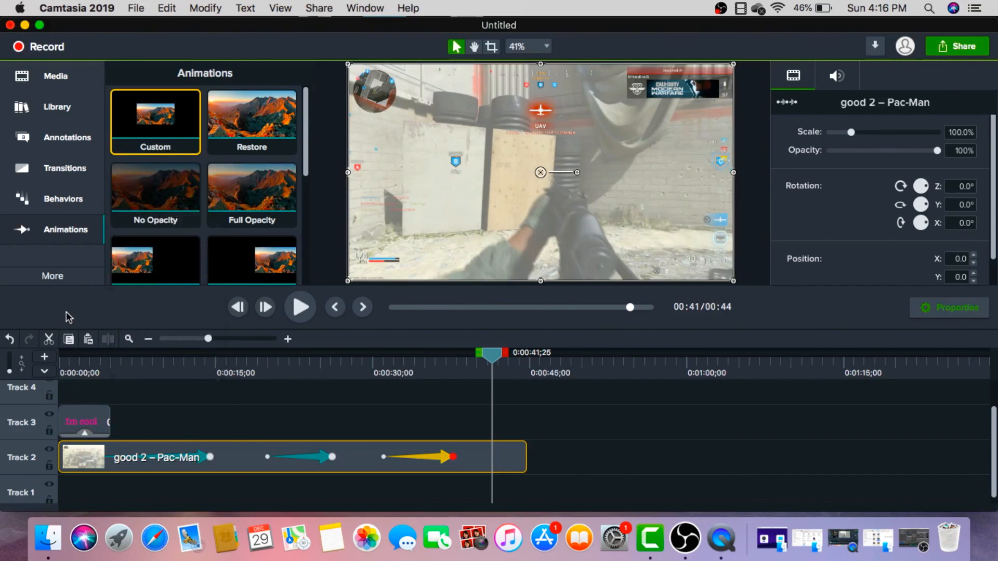